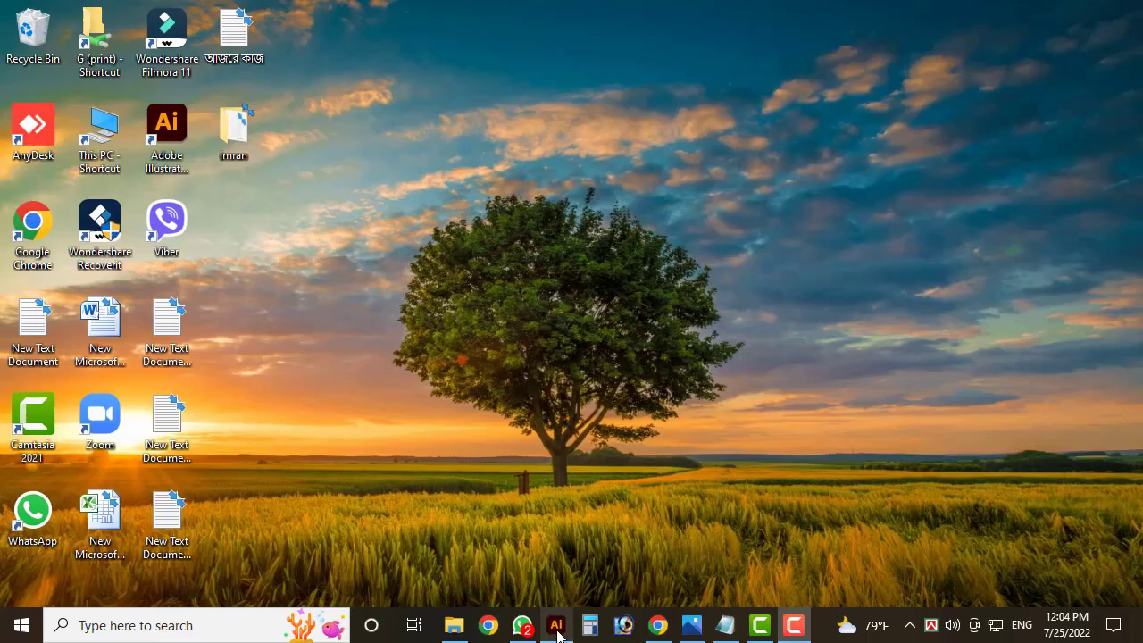
- Switch to Illustrator, leave artboard editing with the Selection tool and minimize the window
{"action": "left_click", "coordinate": [556, 626]}
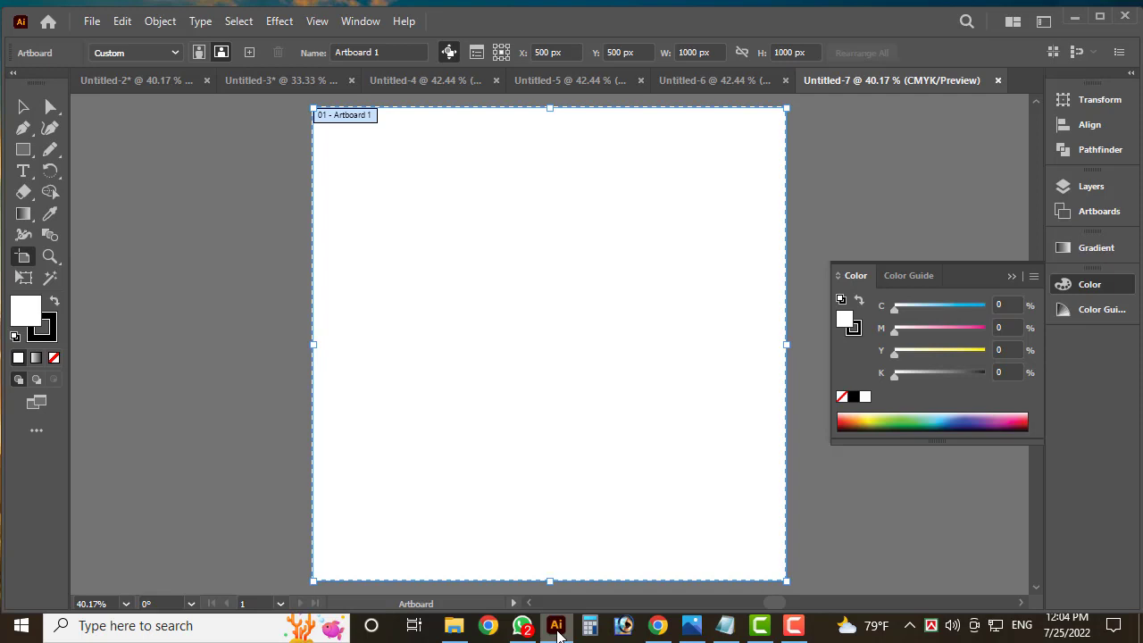
{"action": "left_click", "coordinate": [23, 107]}
{"action": "left_click", "coordinate": [1073, 17]}
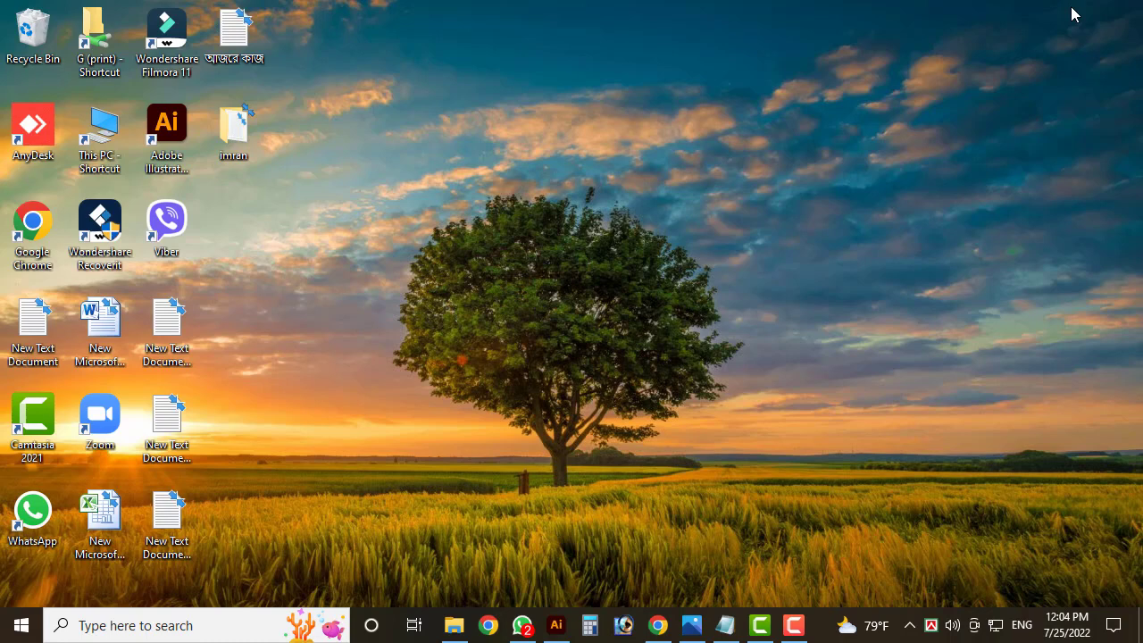
- Switch to WhatsApp and download the portrait photo of the man in the checked shirt as JPEG to the Downloads folder
{"action": "left_click", "coordinate": [523, 625]}
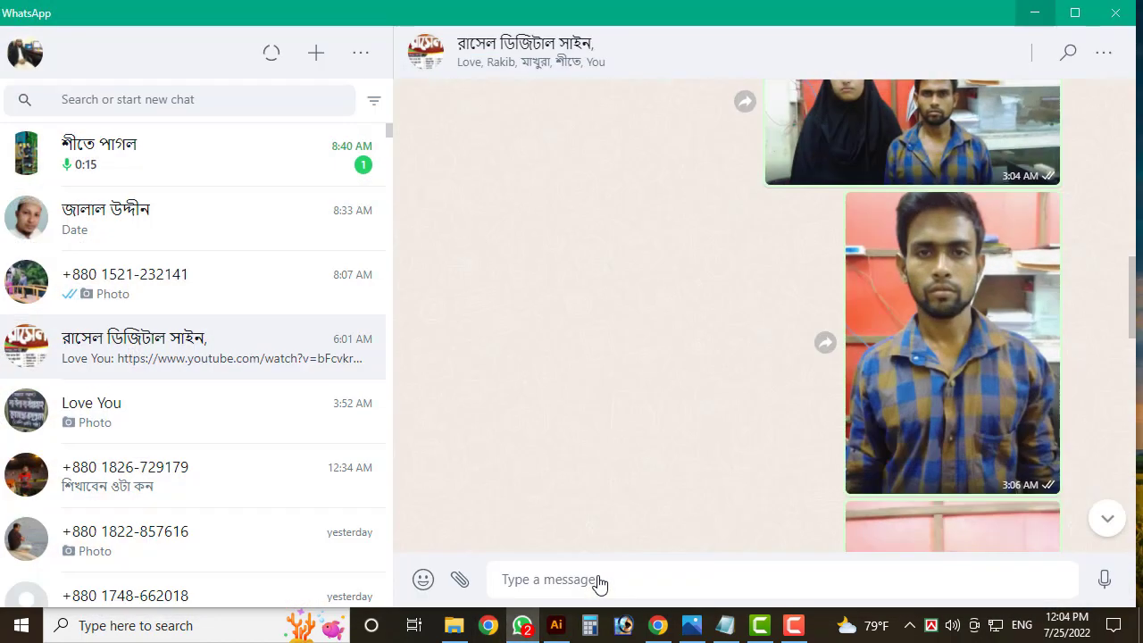
{"action": "left_click", "coordinate": [934, 375]}
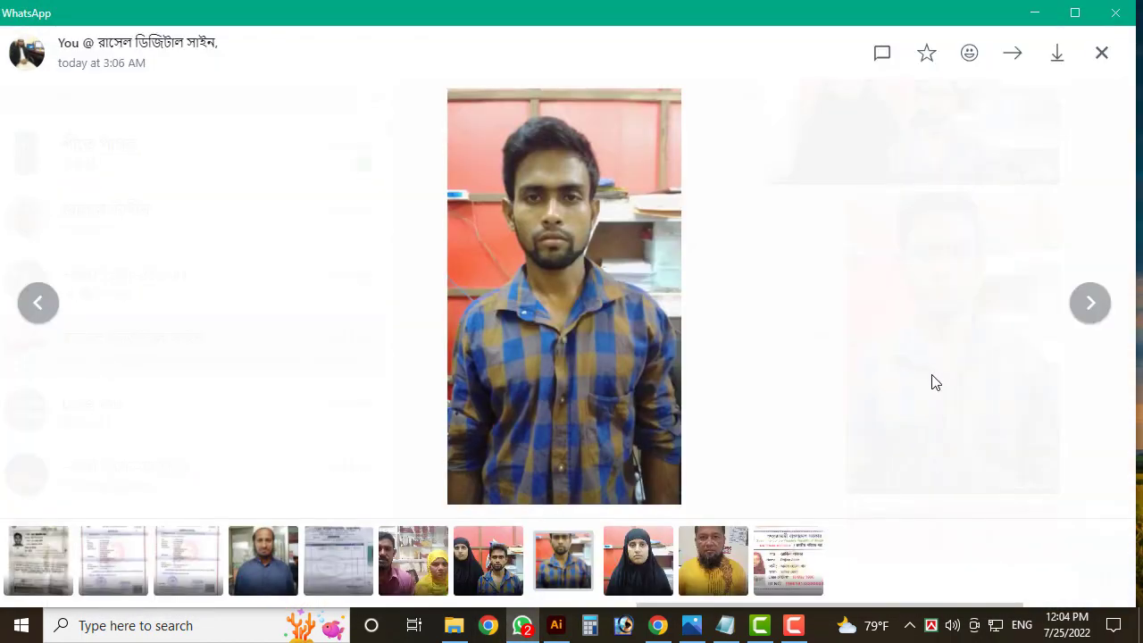
{"action": "left_click", "coordinate": [1053, 53]}
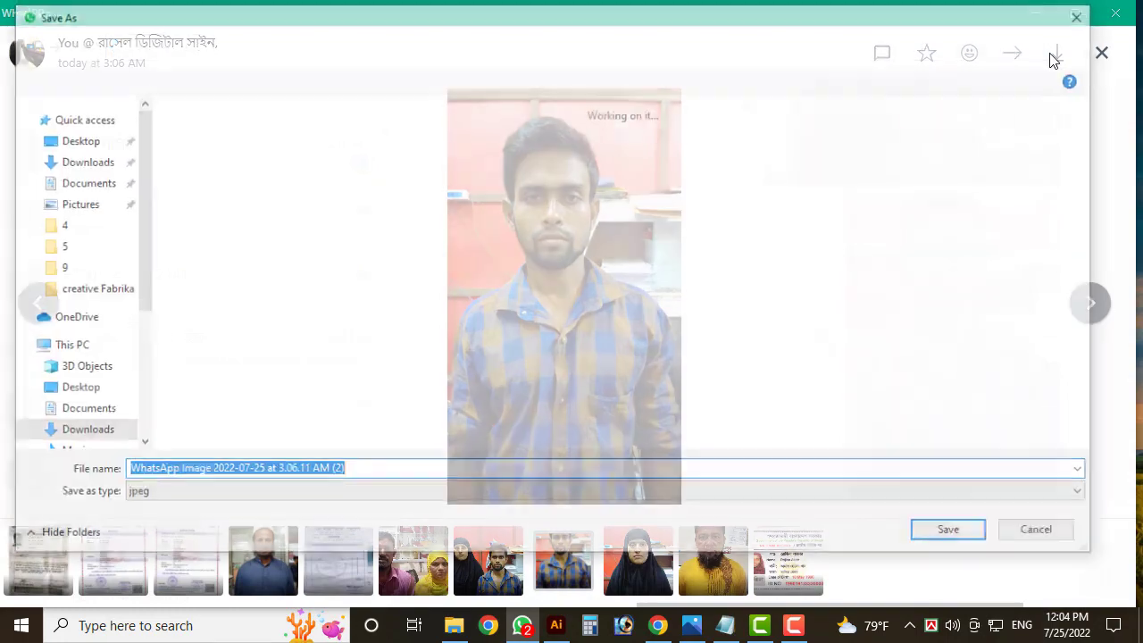
{"action": "key", "text": "Return"}
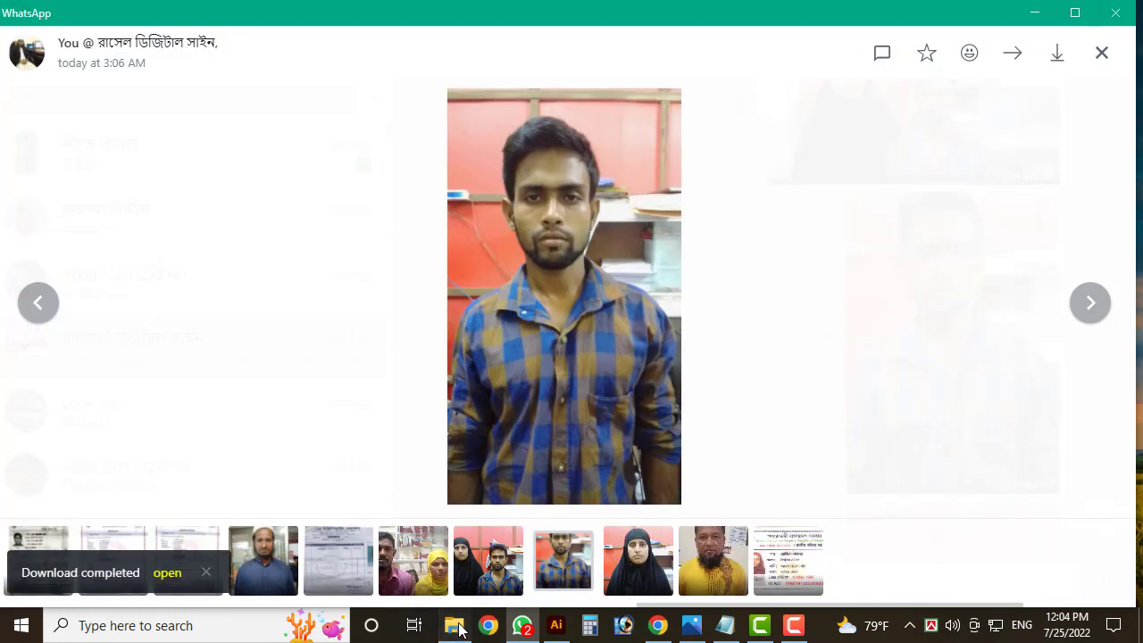
- Try to place "WhatsApp Image 2022-07-25 at 3.06.11 AM (2)" from Downloads onto the Illustrator artboard, and dismiss the message
{"action": "left_click", "coordinate": [458, 627]}
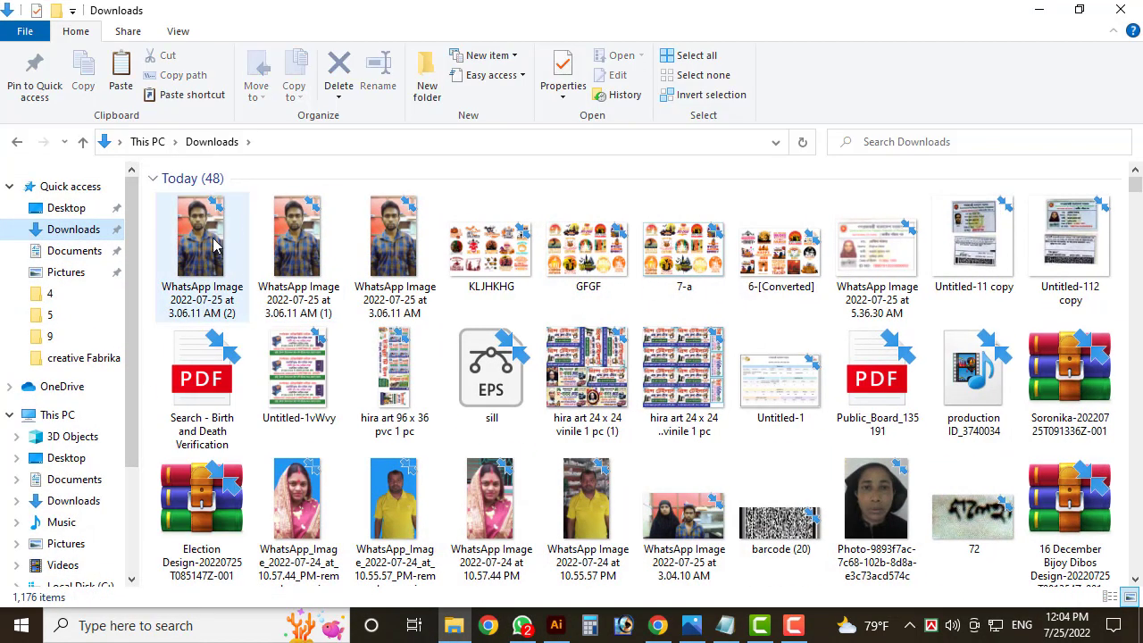
{"action": "left_click_drag", "start_coordinate": [201, 241], "coordinate": [551, 373]}
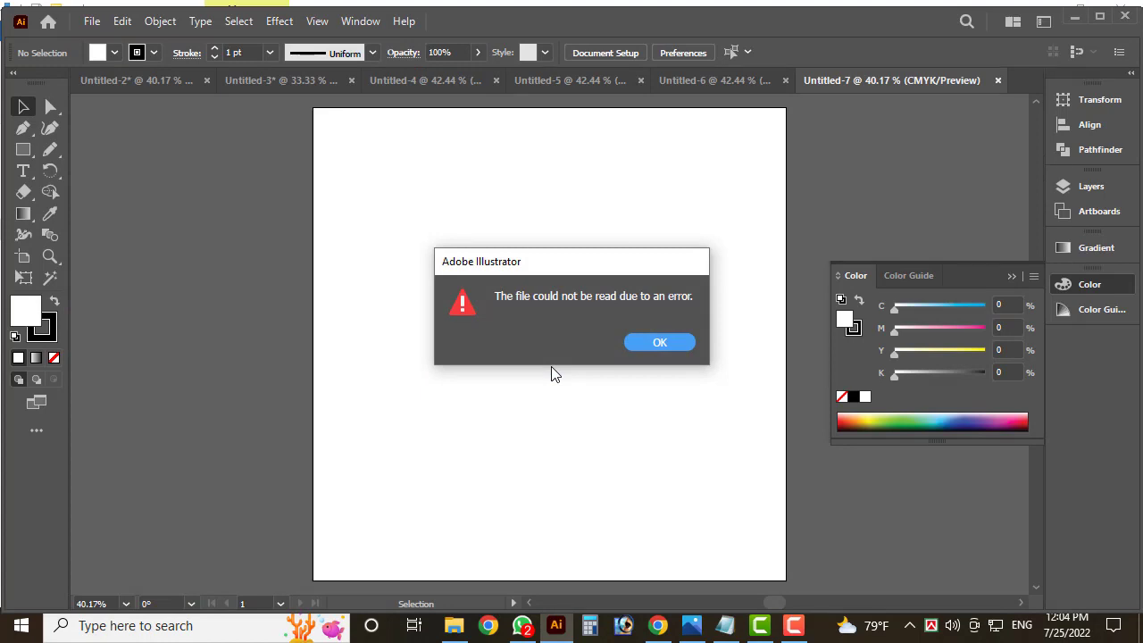
{"action": "left_click", "coordinate": [634, 352]}
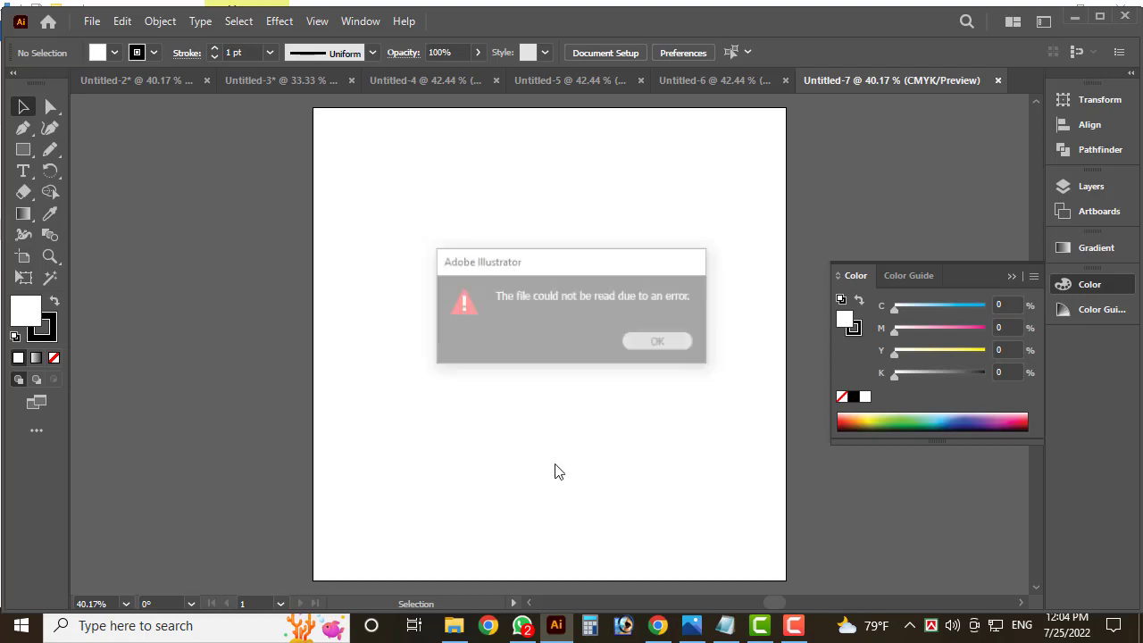
- Copy the portrait photo from WhatsApp and paste it into the Untitled-7 document in Illustrator
{"action": "left_click", "coordinate": [523, 629]}
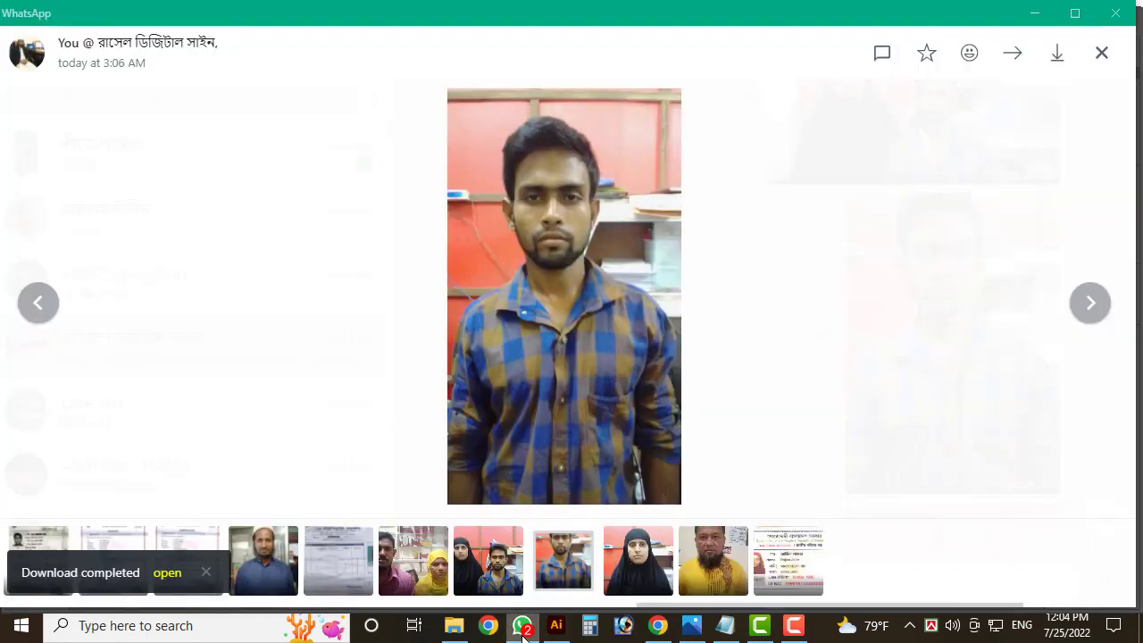
{"action": "right_click", "coordinate": [533, 230]}
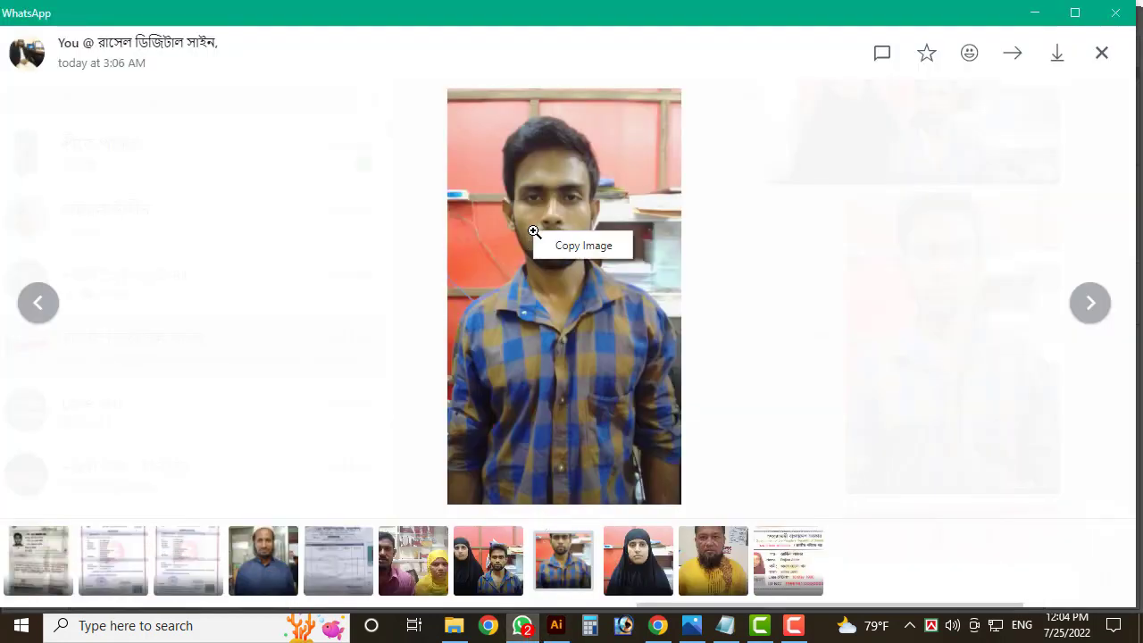
{"action": "left_click", "coordinate": [582, 247]}
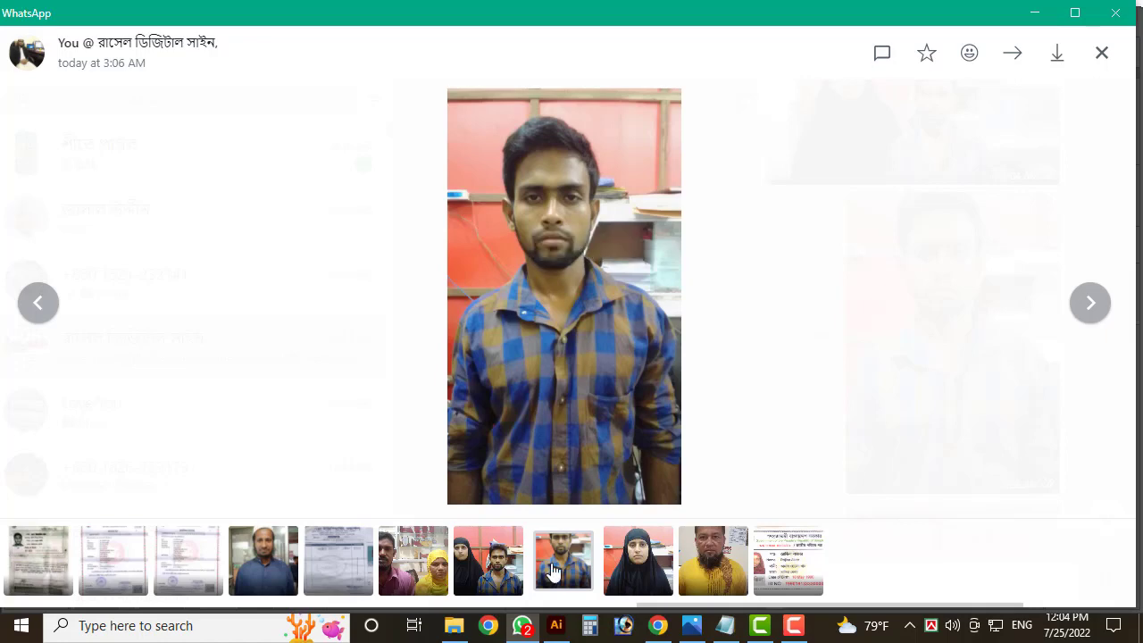
{"action": "left_click", "coordinate": [556, 625]}
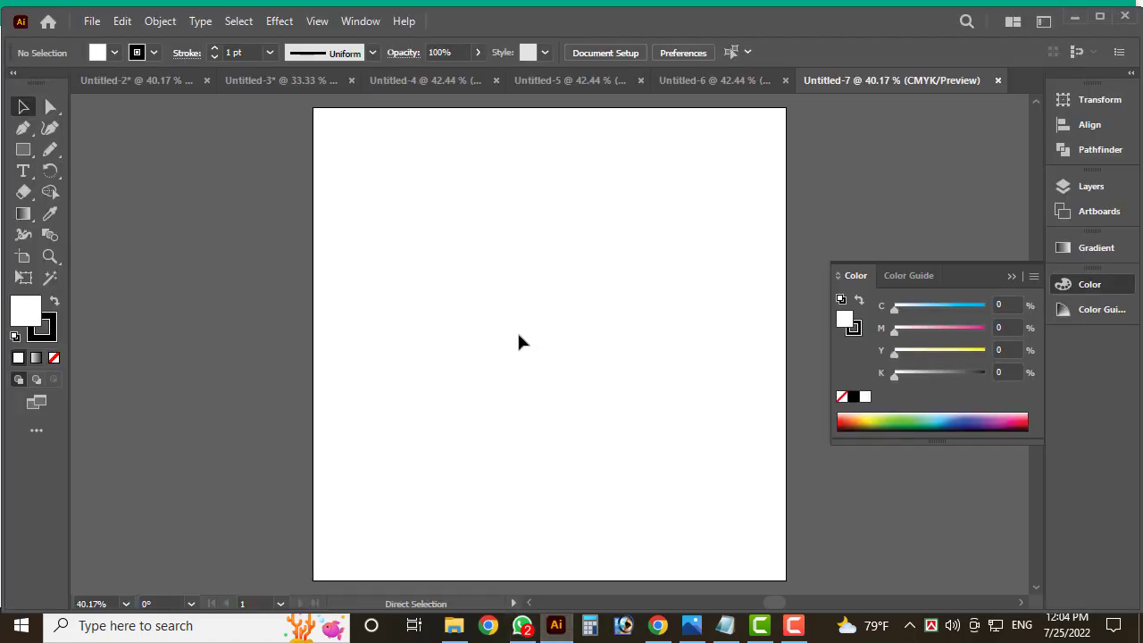
{"action": "key", "text": "ctrl+v"}
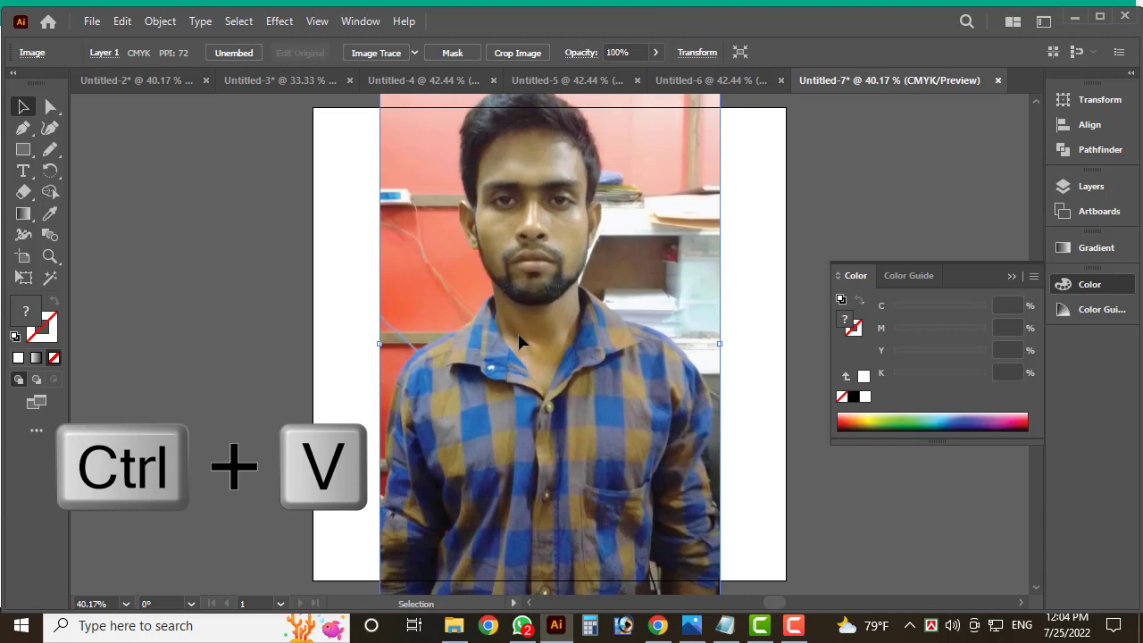
- Launch Photoshop, and copy "WhatsApp Image 2022-07-25 at 3.06.11 AM (2).jpeg" from the Photos viewer after opening it from Downloads
{"action": "left_click", "coordinate": [623, 624]}
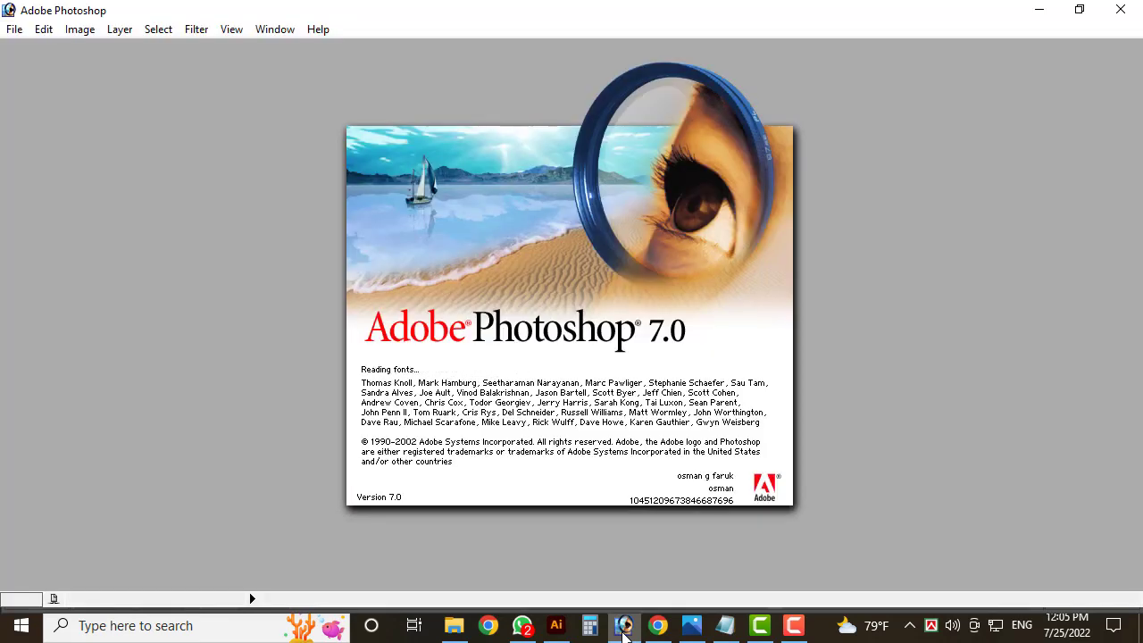
{"action": "mouse_move", "coordinate": [536, 630]}
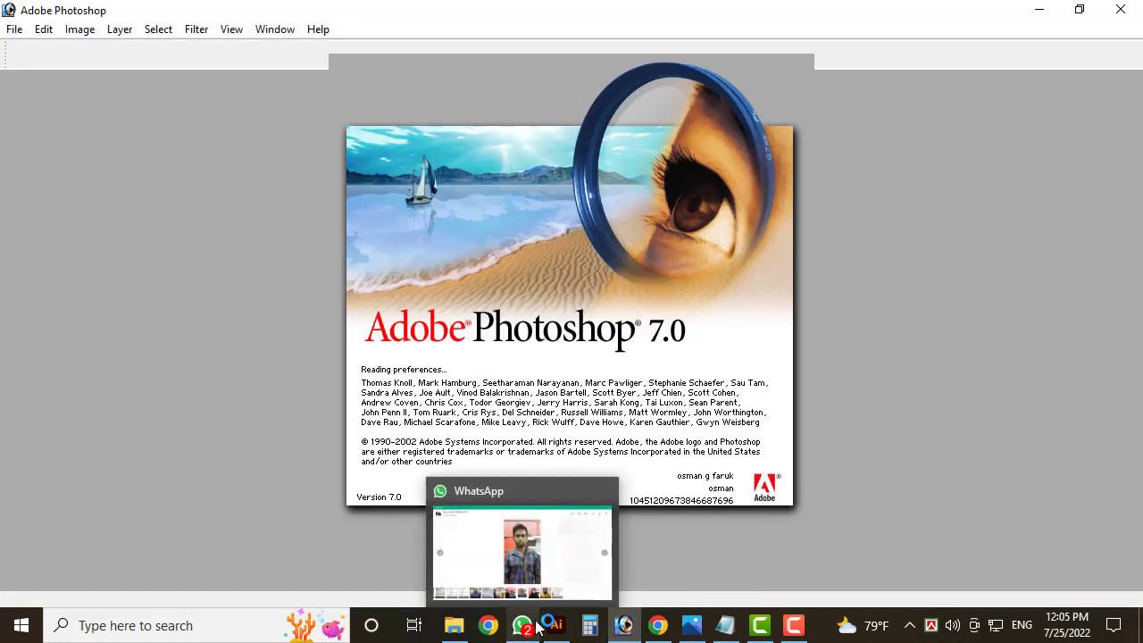
{"action": "left_click", "coordinate": [537, 629]}
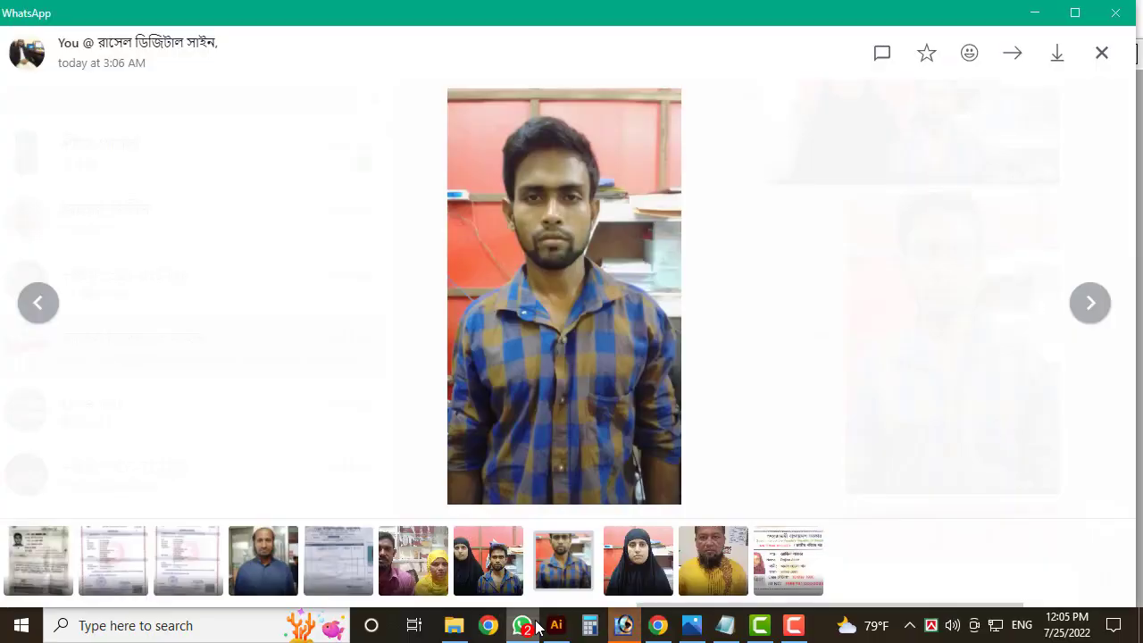
{"action": "left_click", "coordinate": [454, 629]}
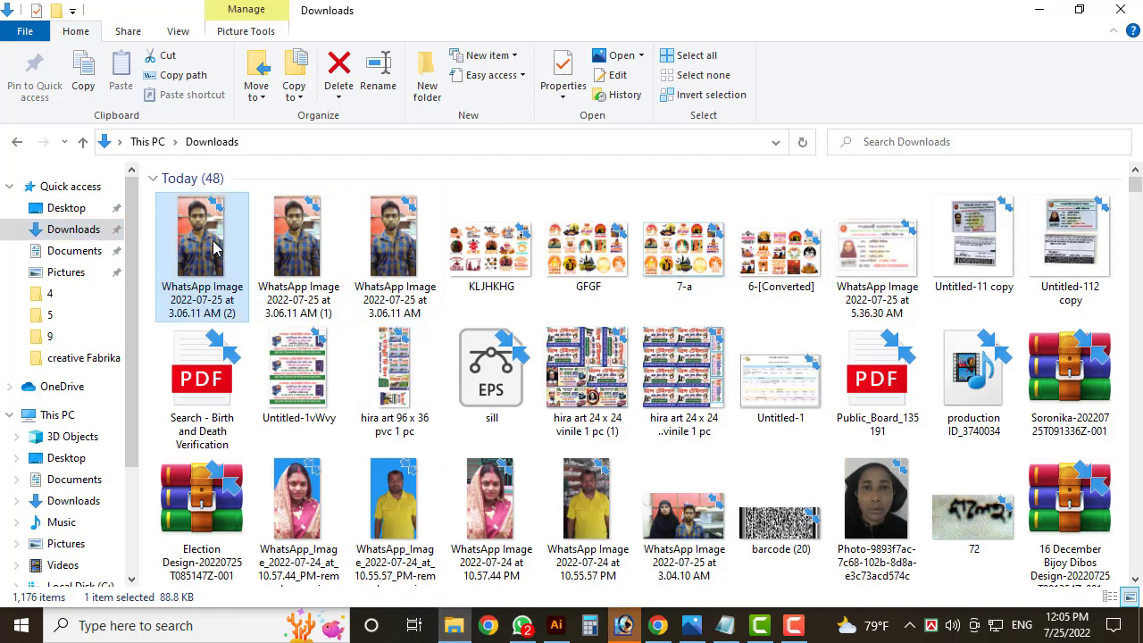
{"action": "double_click", "coordinate": [241, 231]}
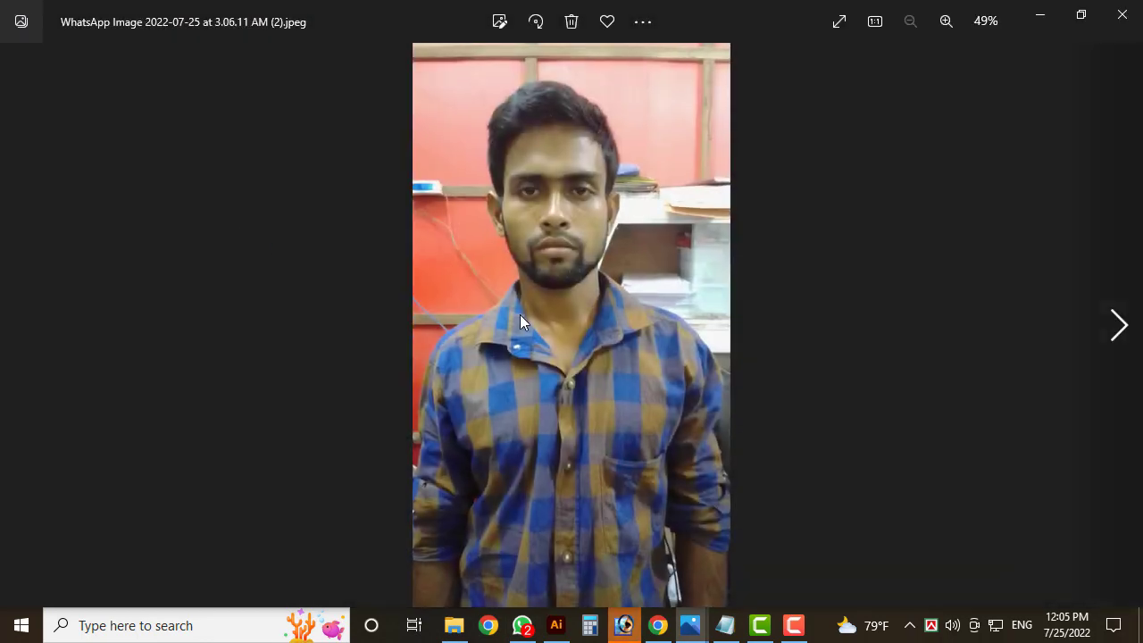
{"action": "right_click", "coordinate": [532, 202]}
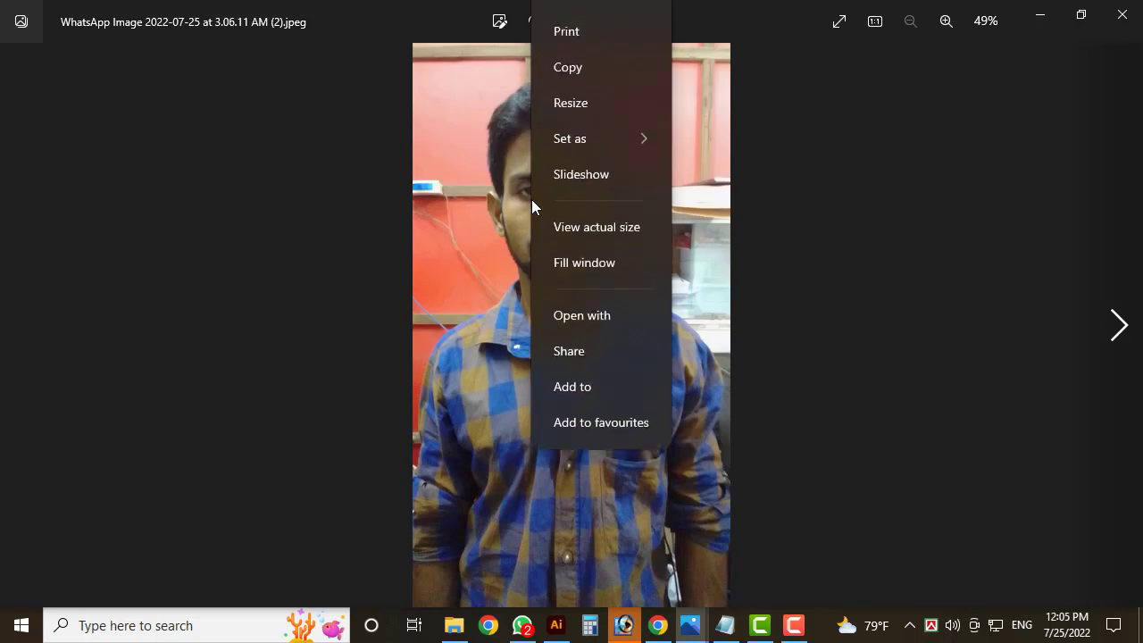
{"action": "left_click", "coordinate": [570, 99]}
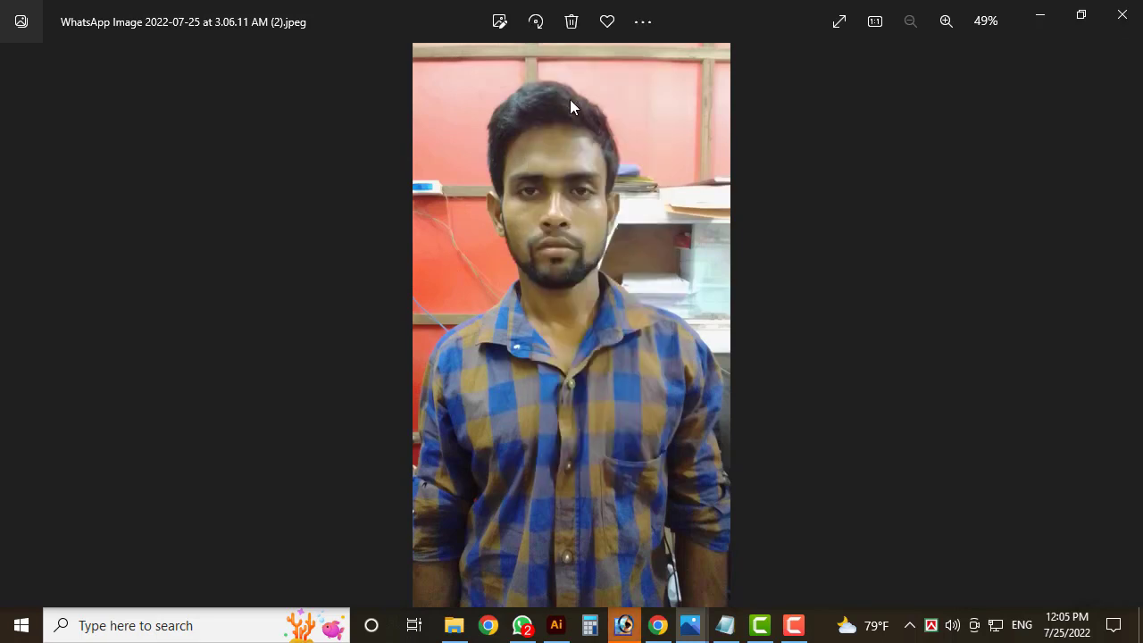
- Paste the copied photo into Illustrator's Untitled-7 document and place both portraits side by side toward the artboard's left
{"action": "left_click", "coordinate": [555, 625]}
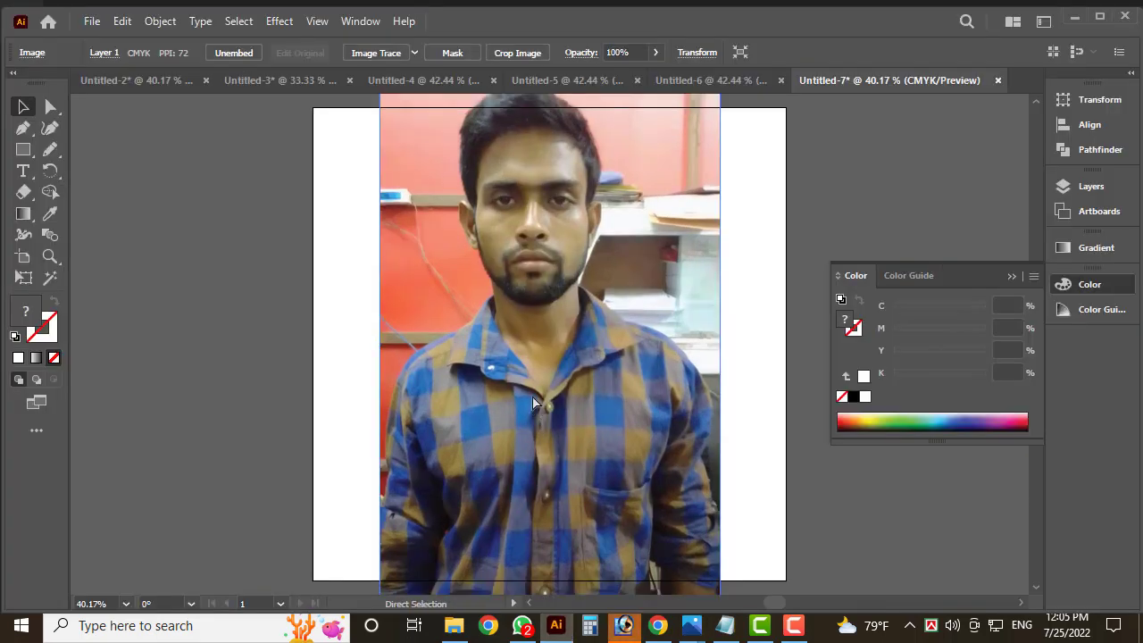
{"action": "scroll", "coordinate": [649, 339], "scroll_direction": "down", "scroll_amount": 2}
{"action": "left_click_drag", "start_coordinate": [582, 348], "coordinate": [204, 323]}
{"action": "left_click_drag", "start_coordinate": [621, 334], "coordinate": [446, 324]}
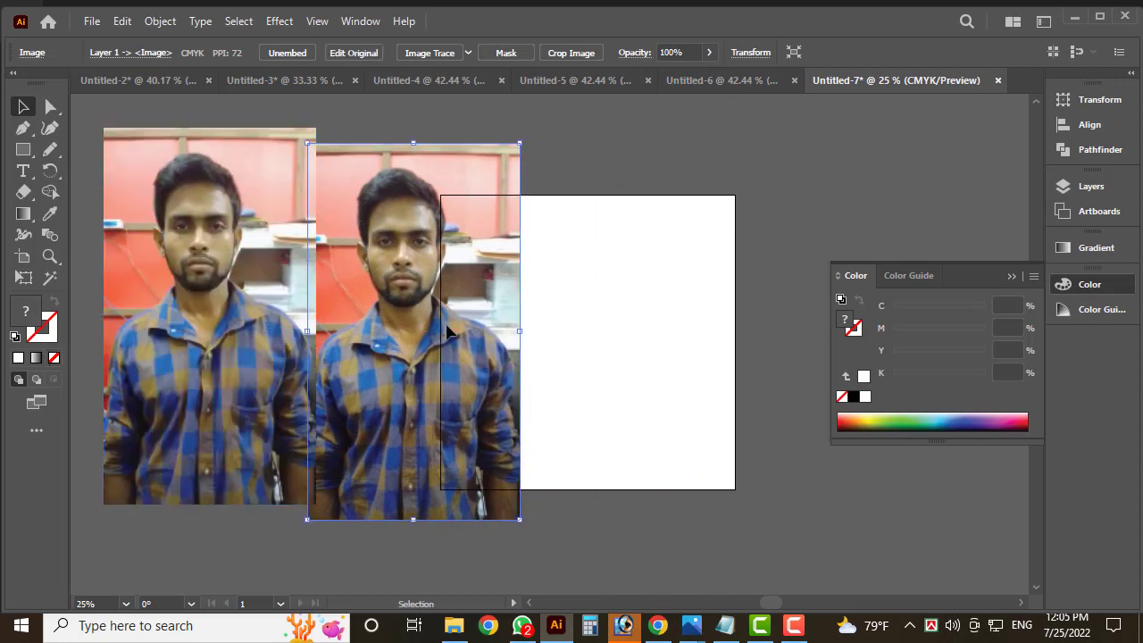
- Delete both portraits from the document and paste a single fresh copy of the photo
{"action": "key", "text": "ctrl+a"}
{"action": "key", "text": "Delete"}
{"action": "key", "text": "ctrl+v"}
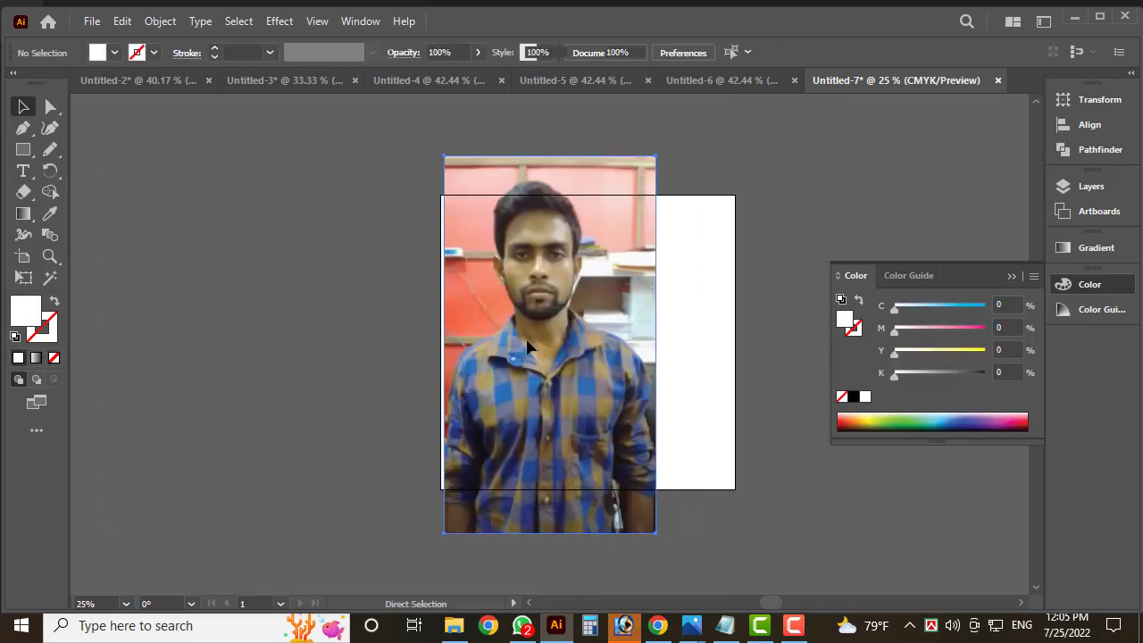
- Switch to Photoshop, create a new document at the clipboard size and paste the portrait photo into it, maximizing the document window
{"action": "left_click", "coordinate": [624, 625]}
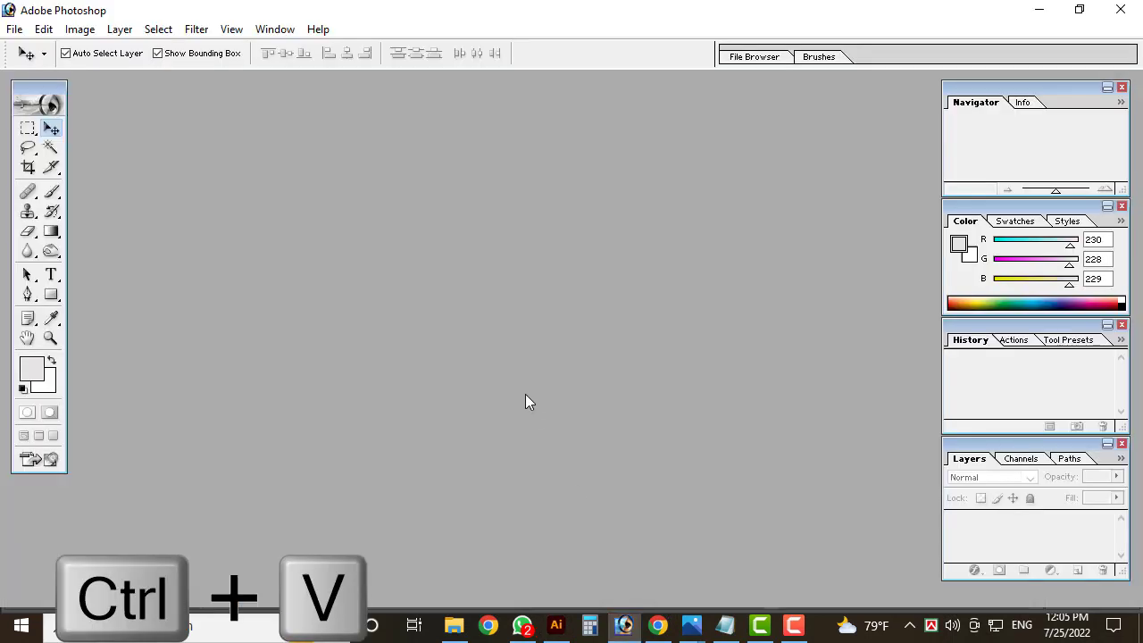
{"action": "key", "text": "ctrl+n"}
{"action": "key", "text": "Return"}
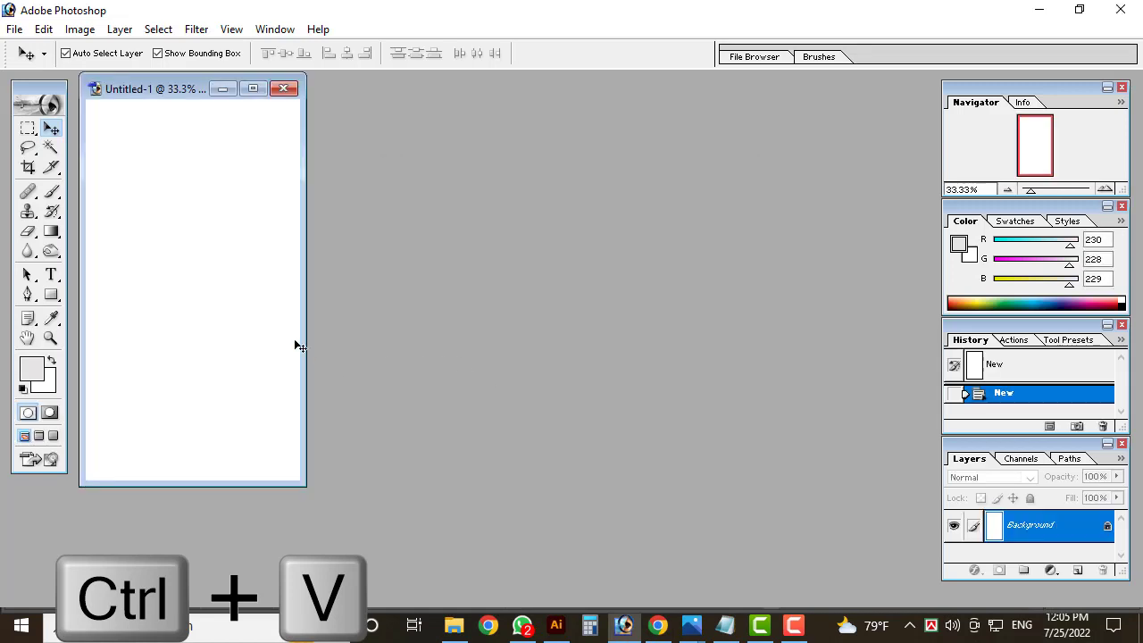
{"action": "key", "text": "ctrl+v"}
{"action": "left_click", "coordinate": [252, 88]}
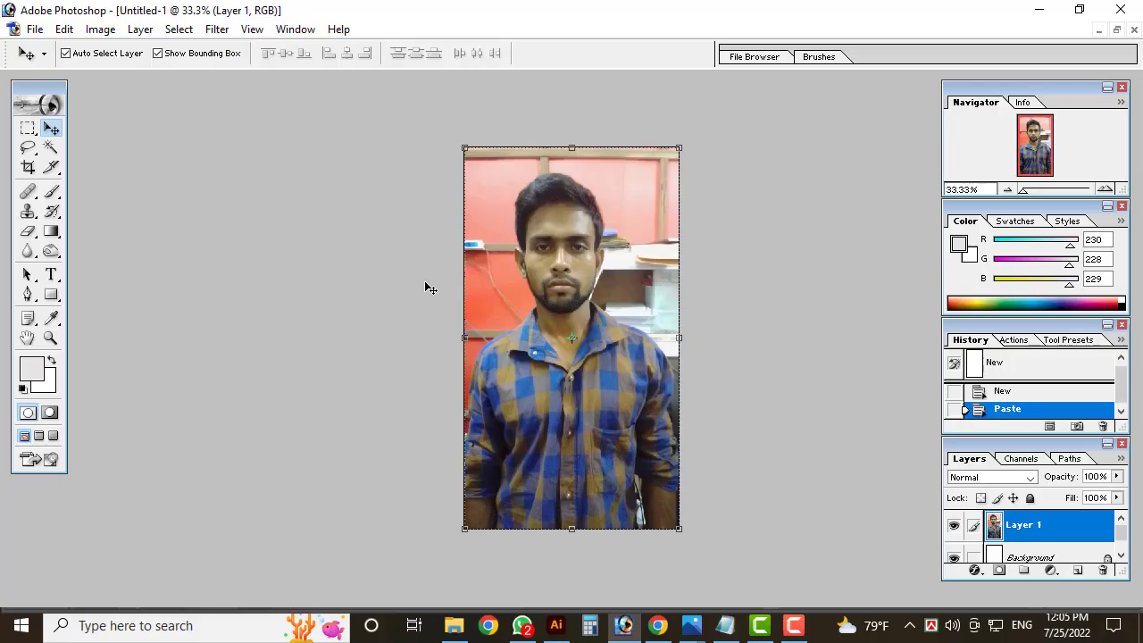
- Return to Illustrator and close Untitled-7 without saving, along with the empty Untitled-6 and Untitled-5 documents
{"action": "left_click", "coordinate": [1033, 14]}
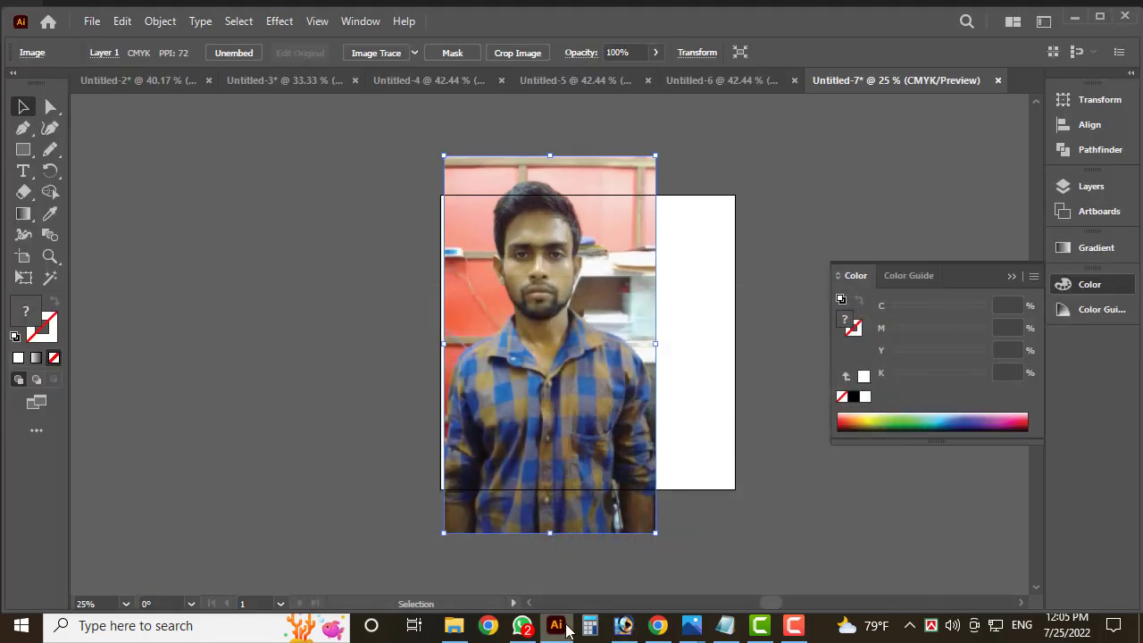
{"action": "key", "text": "ctrl+minus"}
{"action": "key", "text": "ctrl+w"}
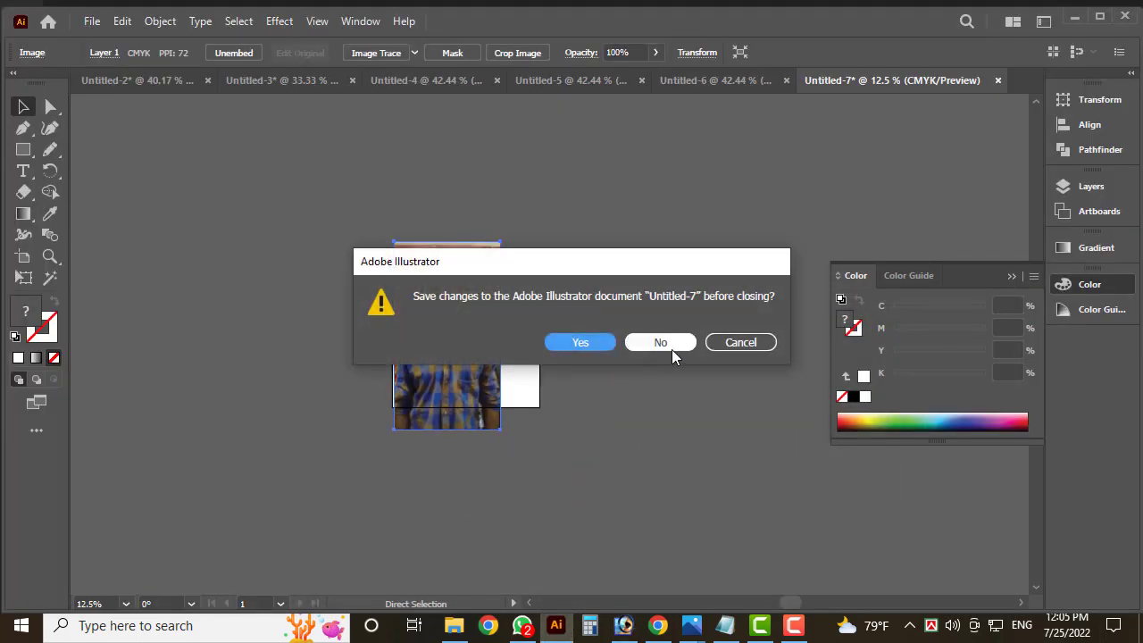
{"action": "left_click", "coordinate": [665, 343]}
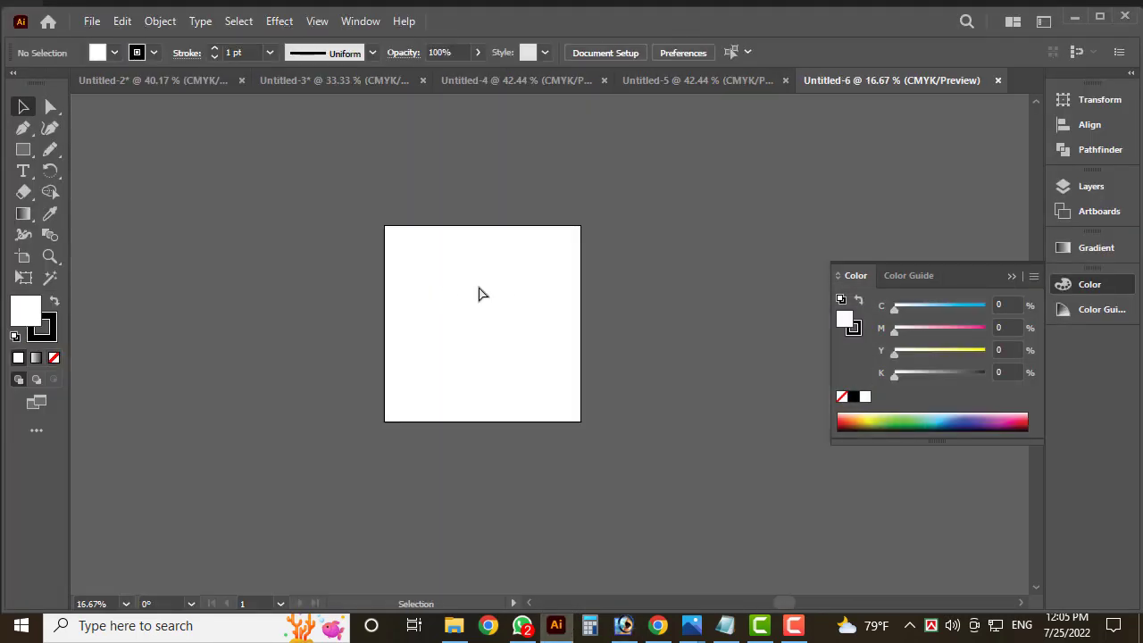
{"action": "key", "text": "ctrl+w"}
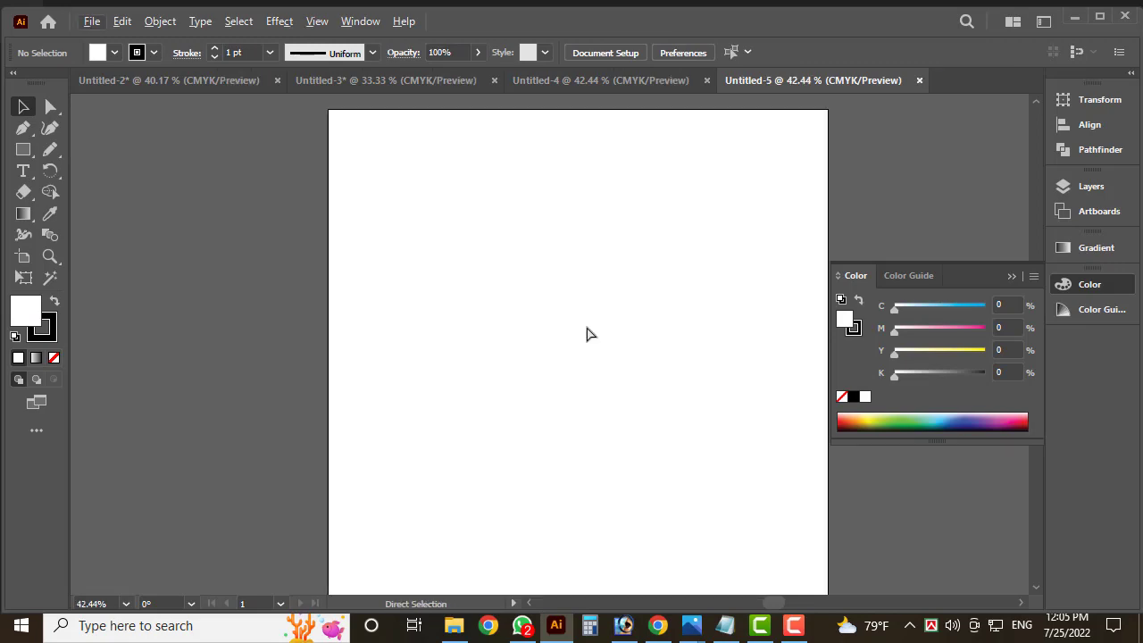
{"action": "key", "text": "ctrl+w"}
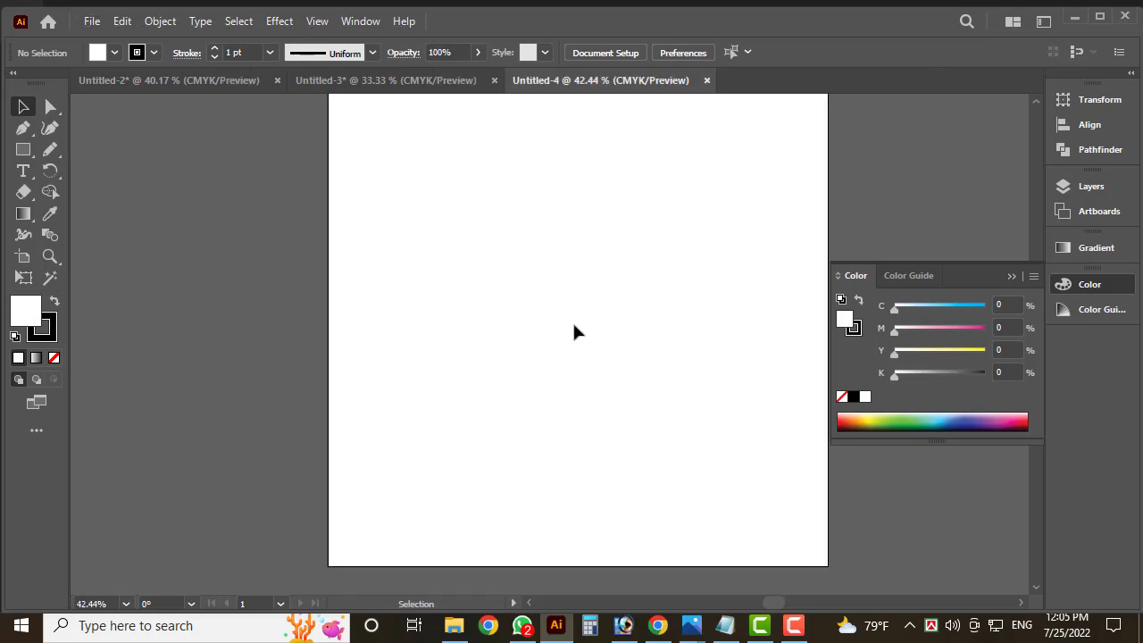
- Create a new 1000 x 1000 px CMYK document and hide the tool panels
{"action": "key", "text": "ctrl+n"}
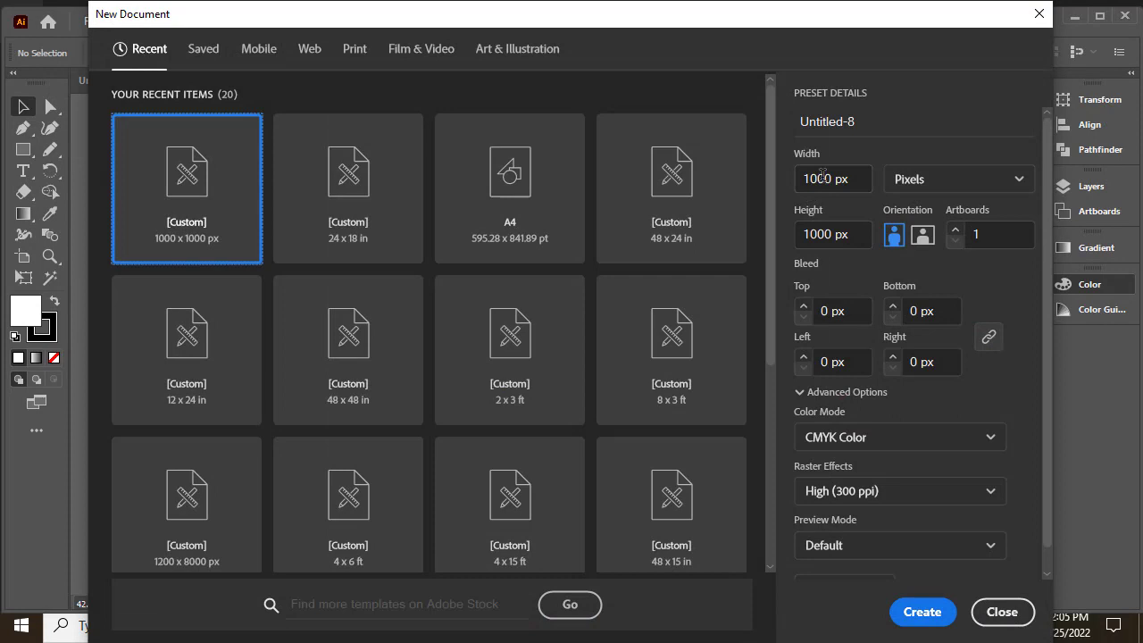
{"action": "key", "text": "Escape"}
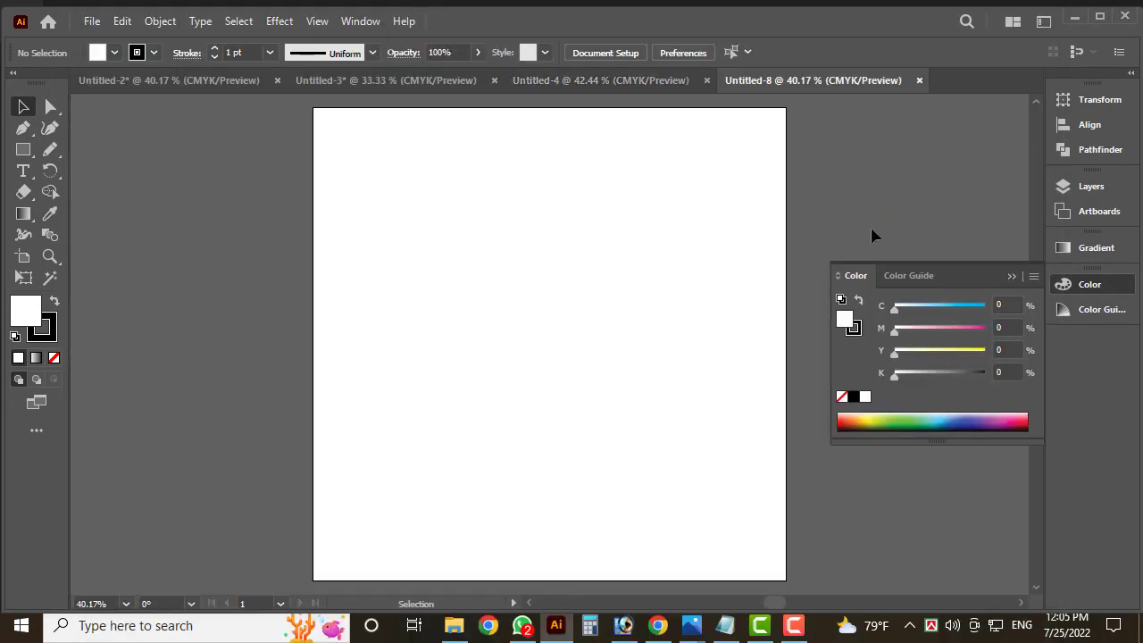
{"action": "left_click", "coordinate": [452, 283]}
{"action": "key", "text": "Tab"}
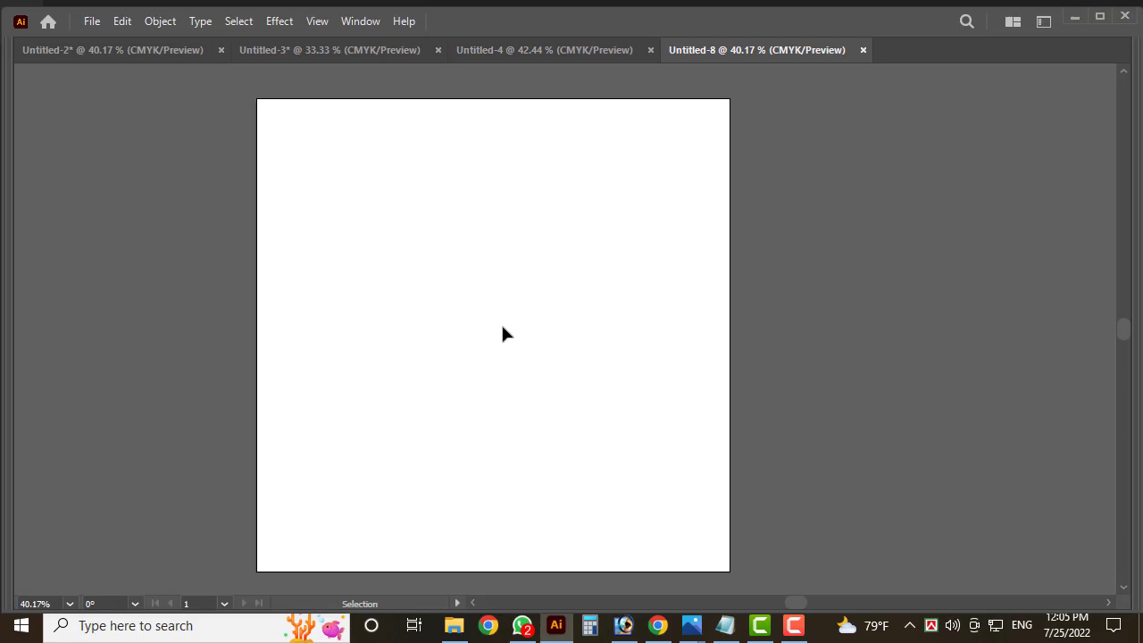
- Create two more blank documents with the previous settings and inspect the artboard's width and height in the first one
{"action": "key", "text": "ctrl+alt+n"}
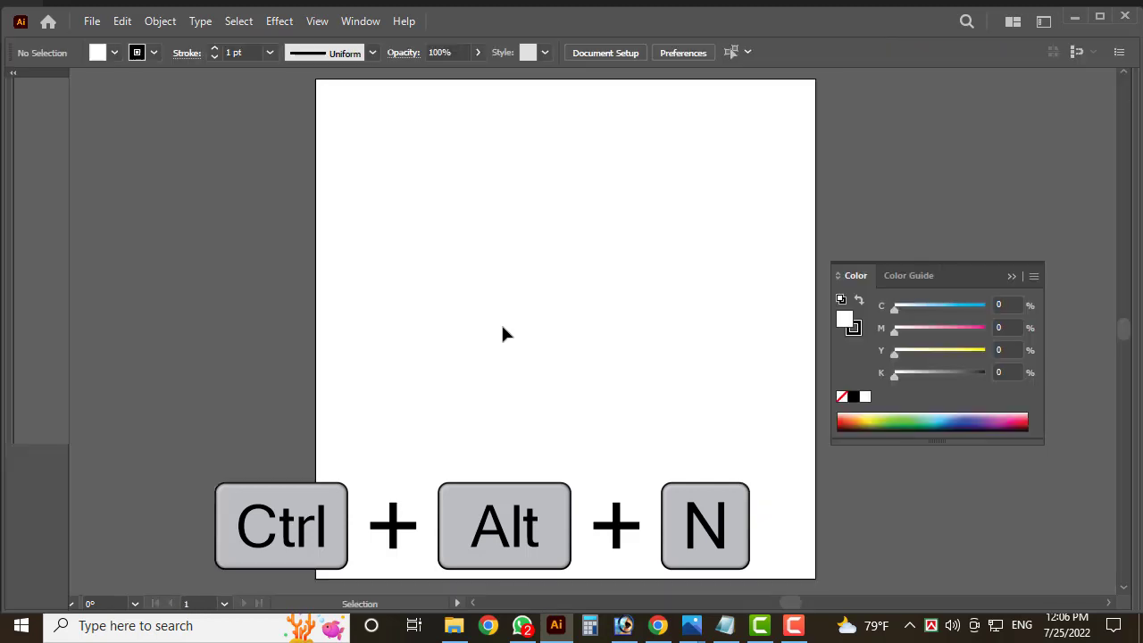
{"action": "left_click", "coordinate": [23, 257]}
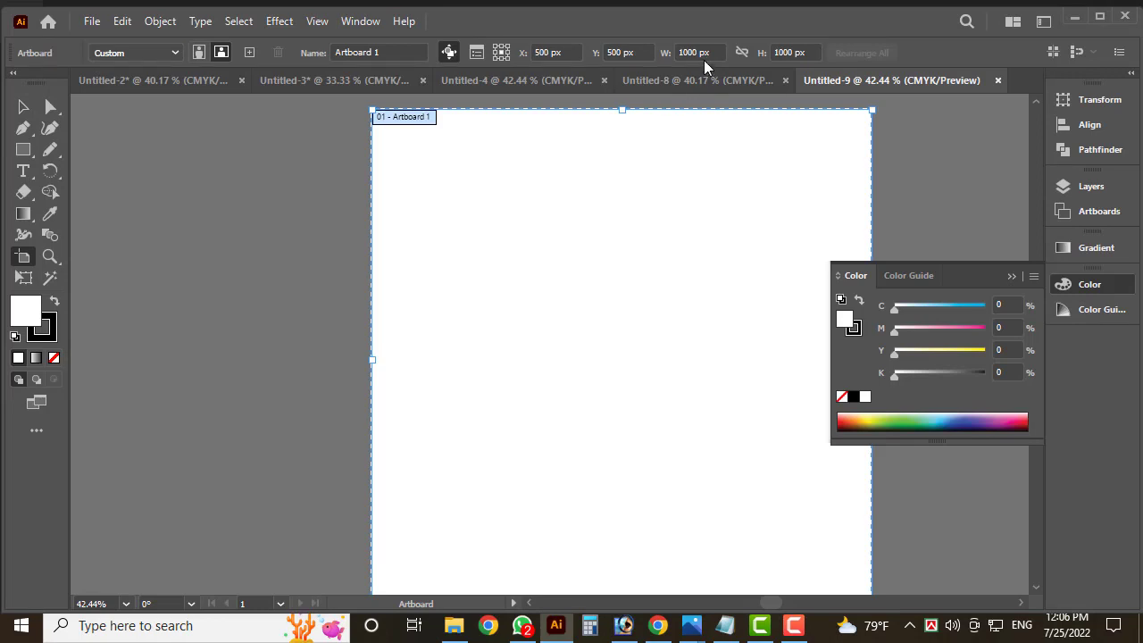
{"action": "left_click_drag", "start_coordinate": [695, 52], "coordinate": [822, 58]}
{"action": "left_click", "coordinate": [778, 52]}
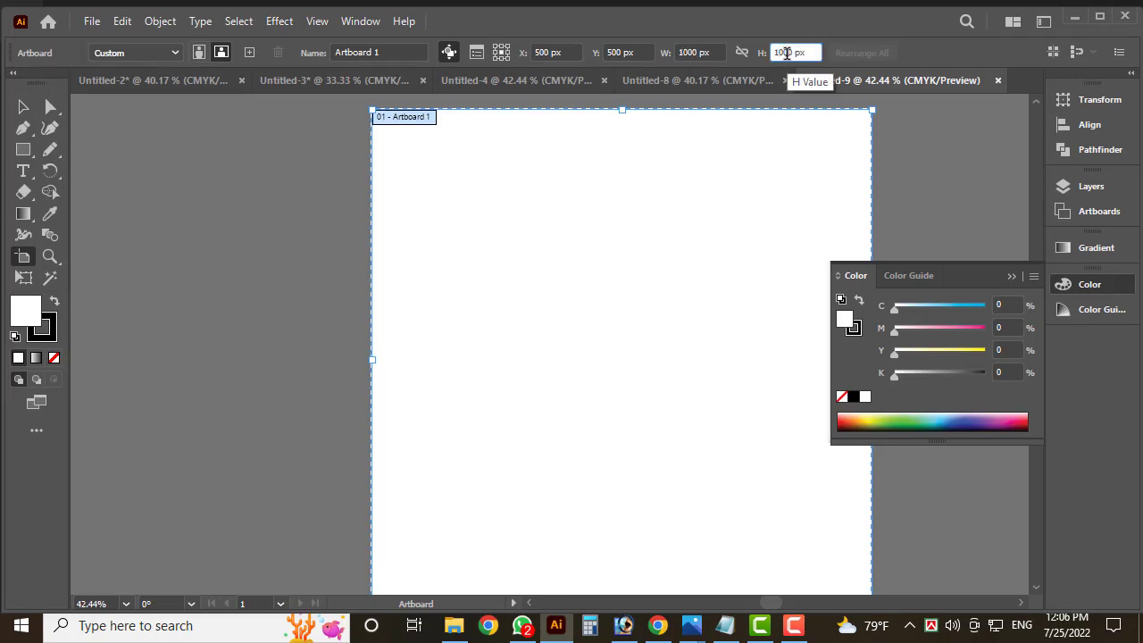
{"action": "key", "text": "ctrl+alt+n"}
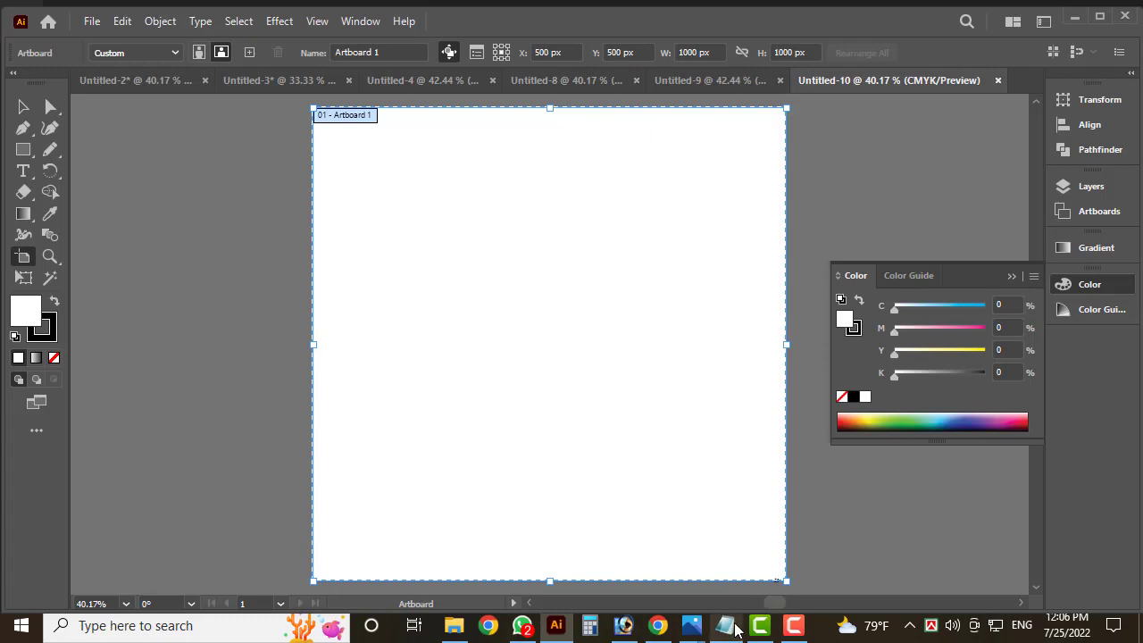
- Review the topic list in Notepad, return to Illustrator and collapse the color controls
{"action": "left_click", "coordinate": [725, 625]}
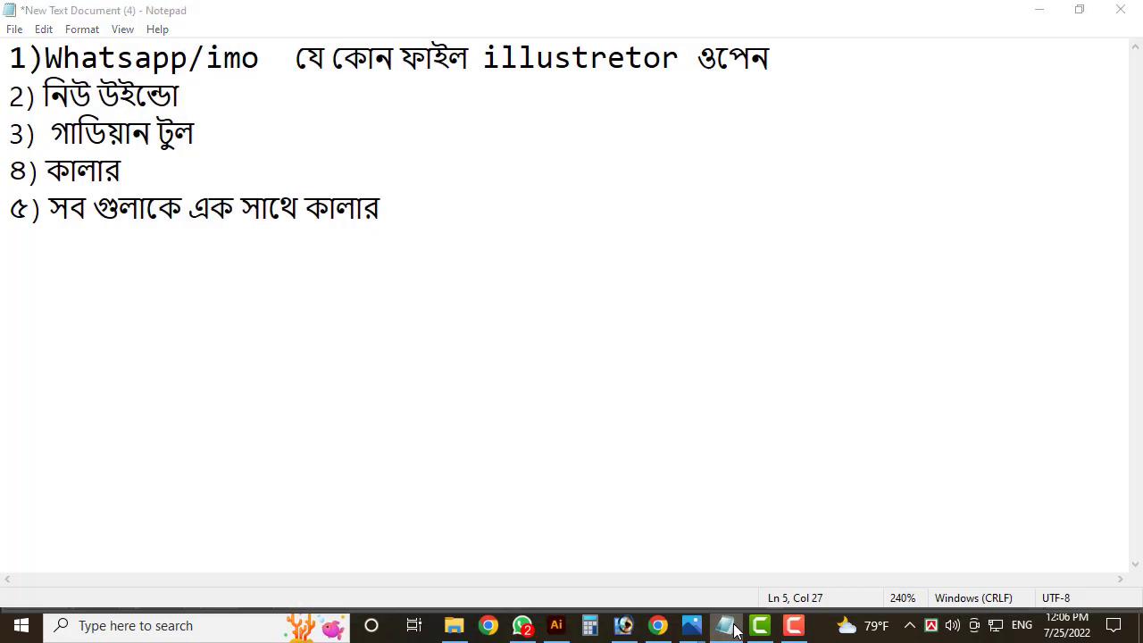
{"action": "left_click", "coordinate": [732, 628]}
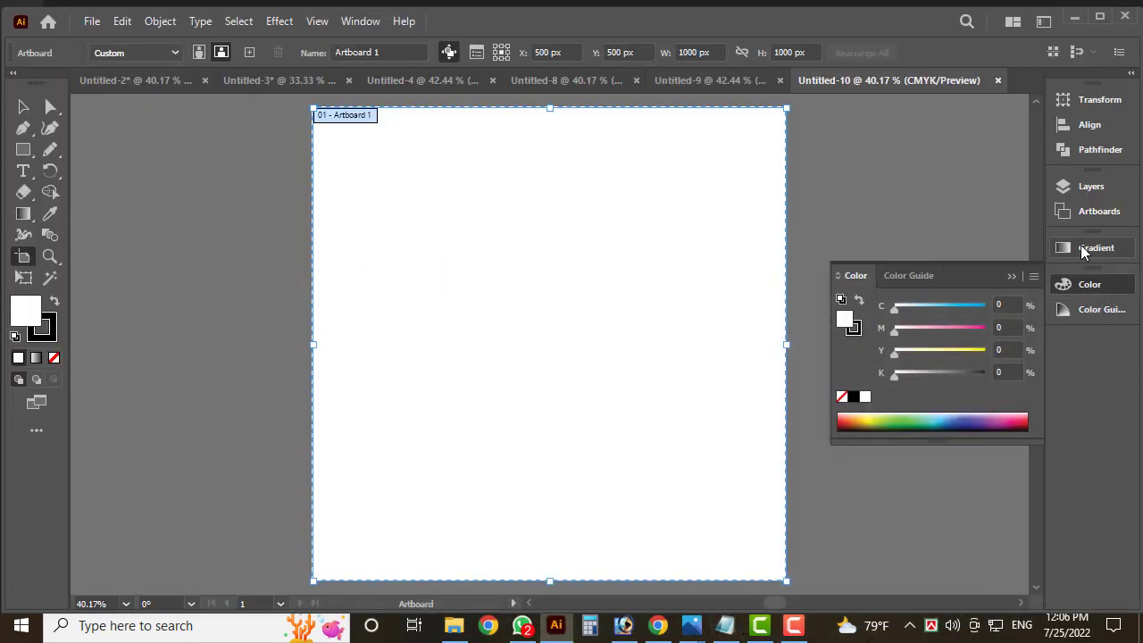
{"action": "left_click", "coordinate": [1012, 276]}
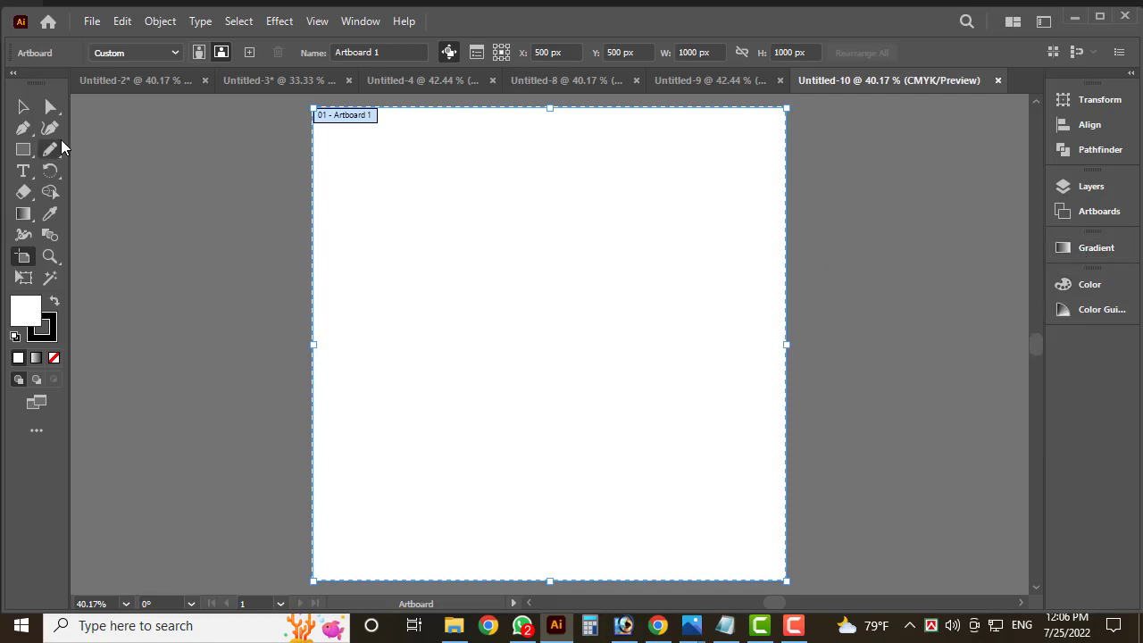
- Draw a wide rectangle across the upper half of the artboard and fill it with red
{"action": "left_click", "coordinate": [23, 106]}
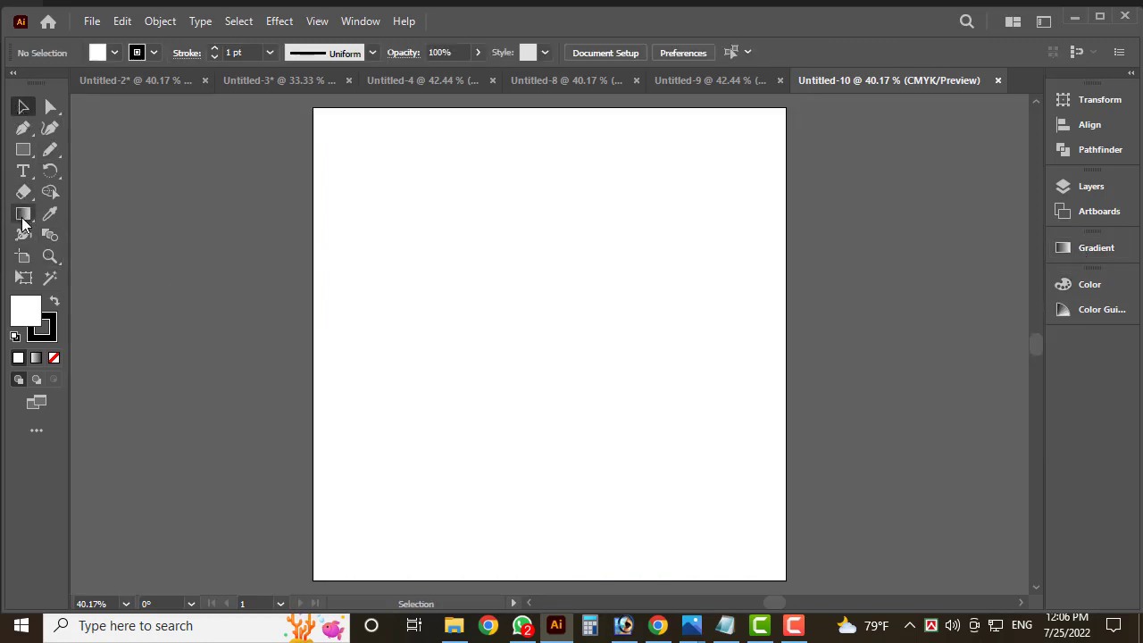
{"action": "left_click", "coordinate": [24, 149]}
{"action": "left_click_drag", "start_coordinate": [329, 183], "coordinate": [734, 405]}
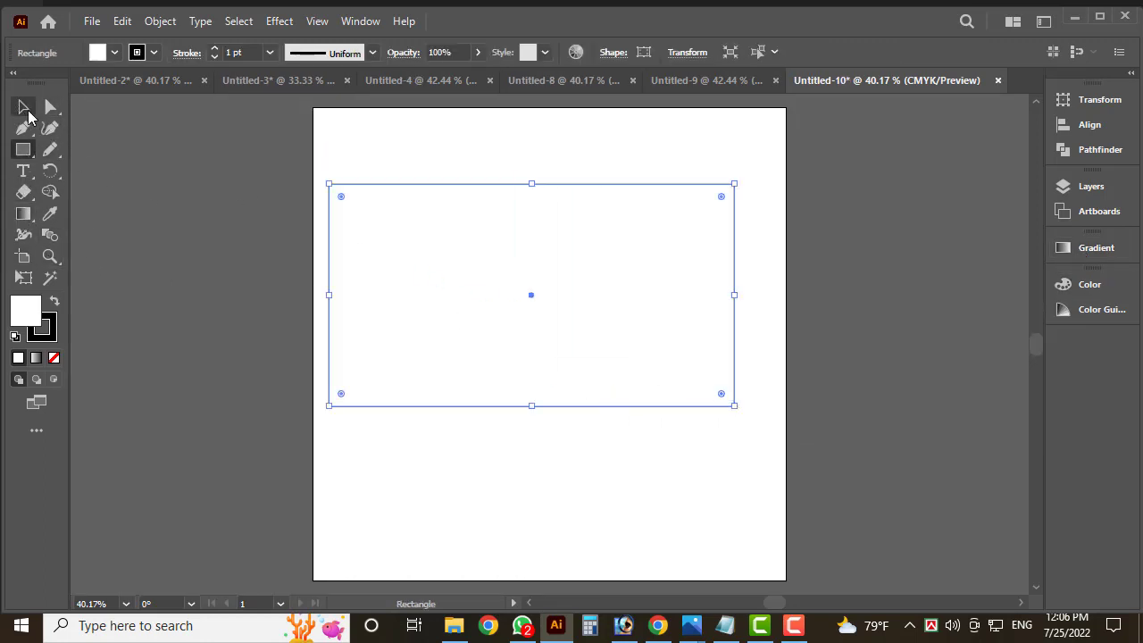
{"action": "left_click", "coordinate": [23, 106]}
{"action": "left_click", "coordinate": [114, 52]}
{"action": "left_click", "coordinate": [54, 79]}
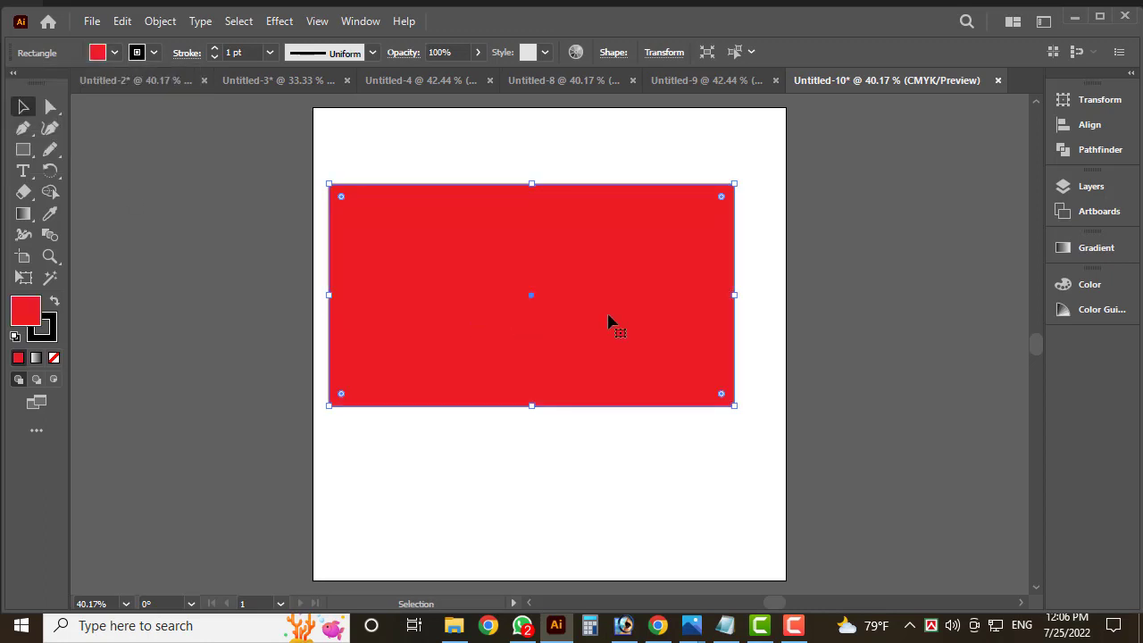
- Try a white-to-black linear gradient on the rectangle, restore its red fill and collapse the gradient settings
{"action": "left_click", "coordinate": [1081, 249]}
{"action": "left_click", "coordinate": [931, 374]}
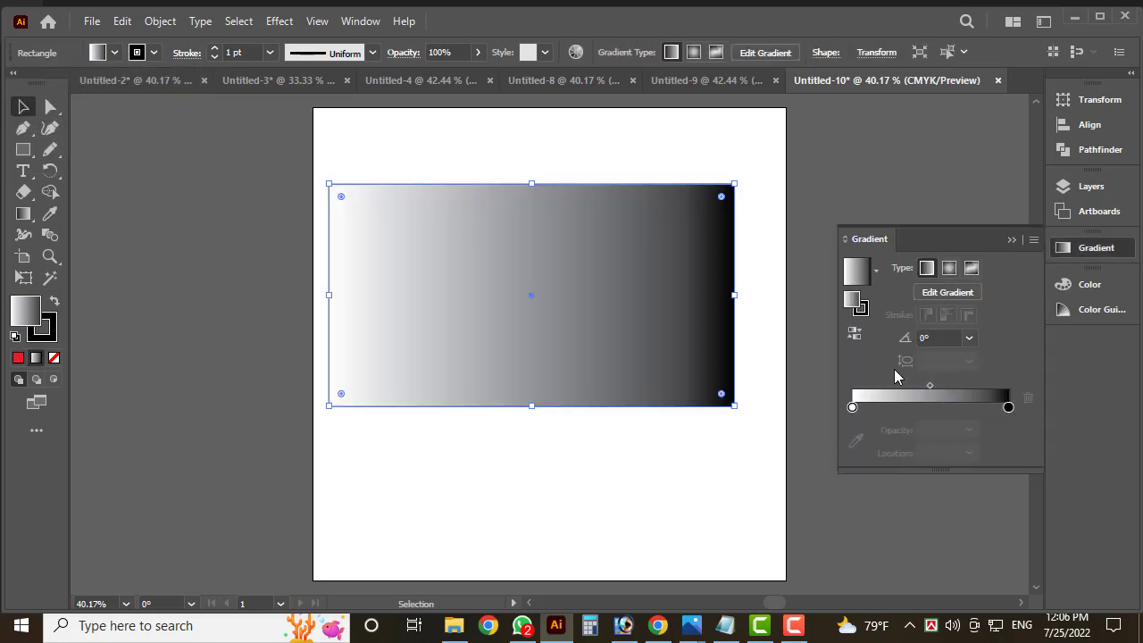
{"action": "left_click", "coordinate": [707, 491]}
{"action": "key", "text": "ctrl+z"}
{"action": "key", "text": "ctrl+z"}
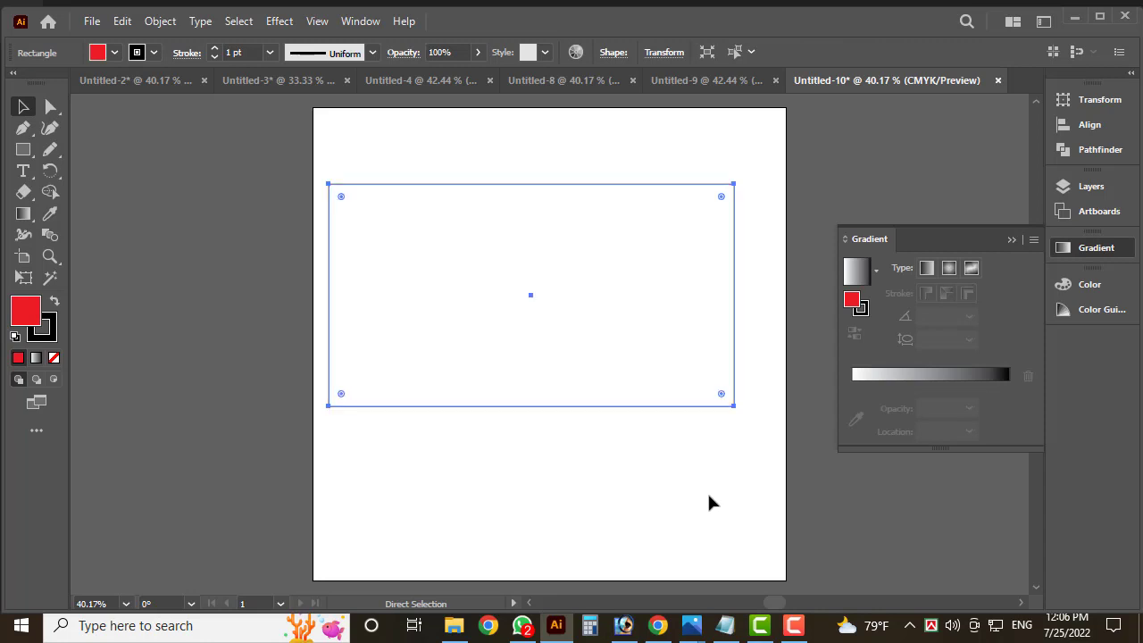
{"action": "left_click", "coordinate": [708, 495]}
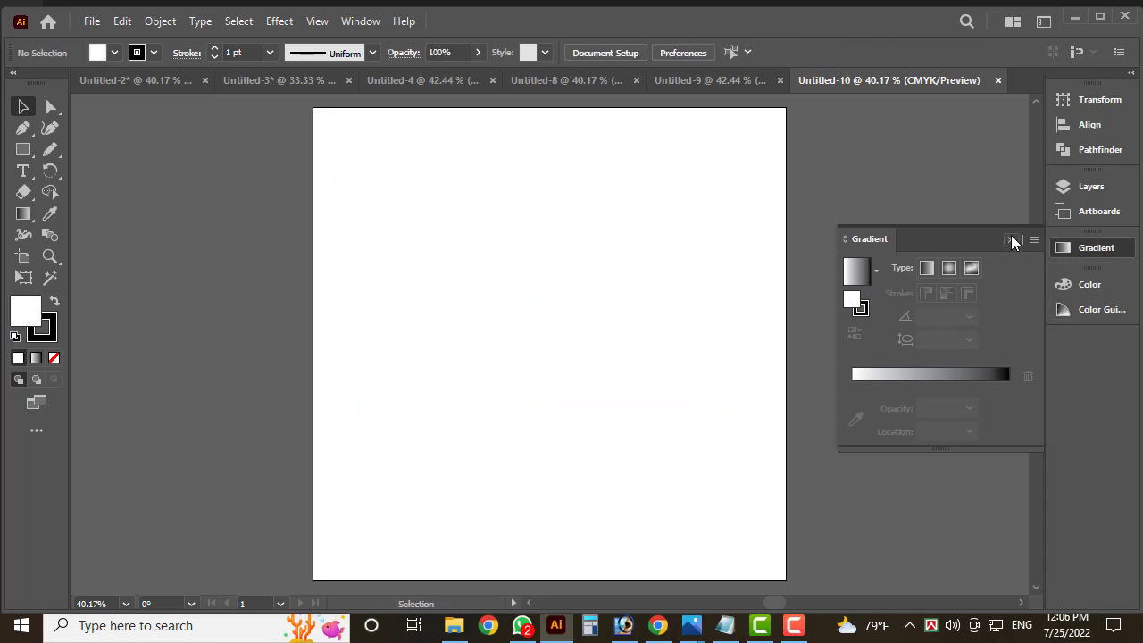
{"action": "key", "text": "ctrl+z"}
{"action": "left_click", "coordinate": [1012, 239]}
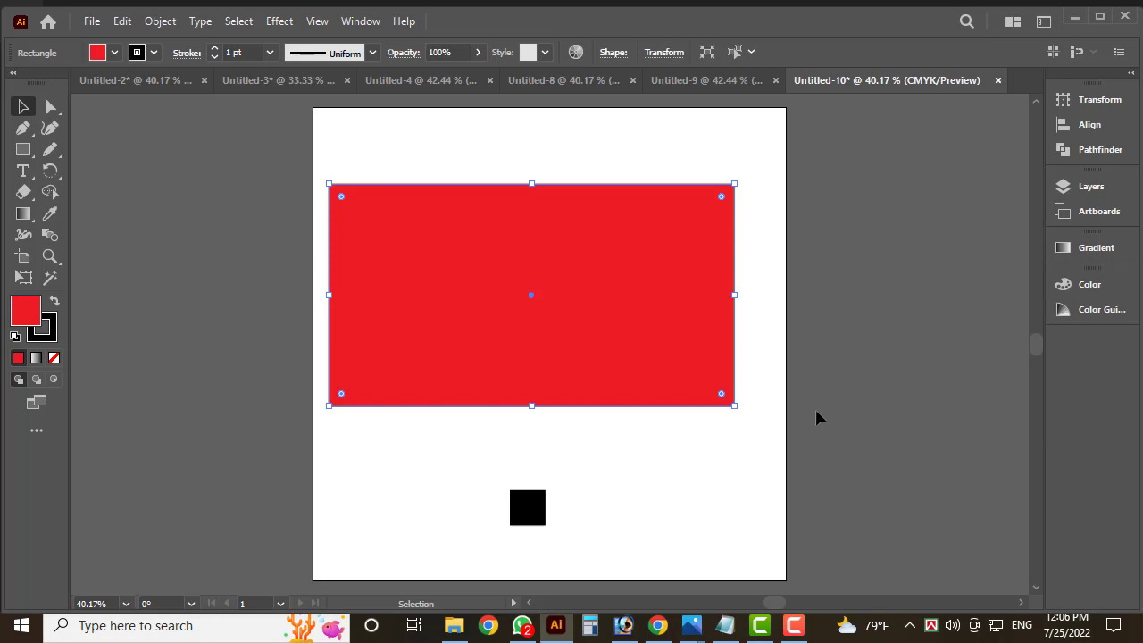
- Fill the red rectangle with the white-to-black linear gradient, add a stop near its black end and color it pink
{"action": "key", "text": "period"}
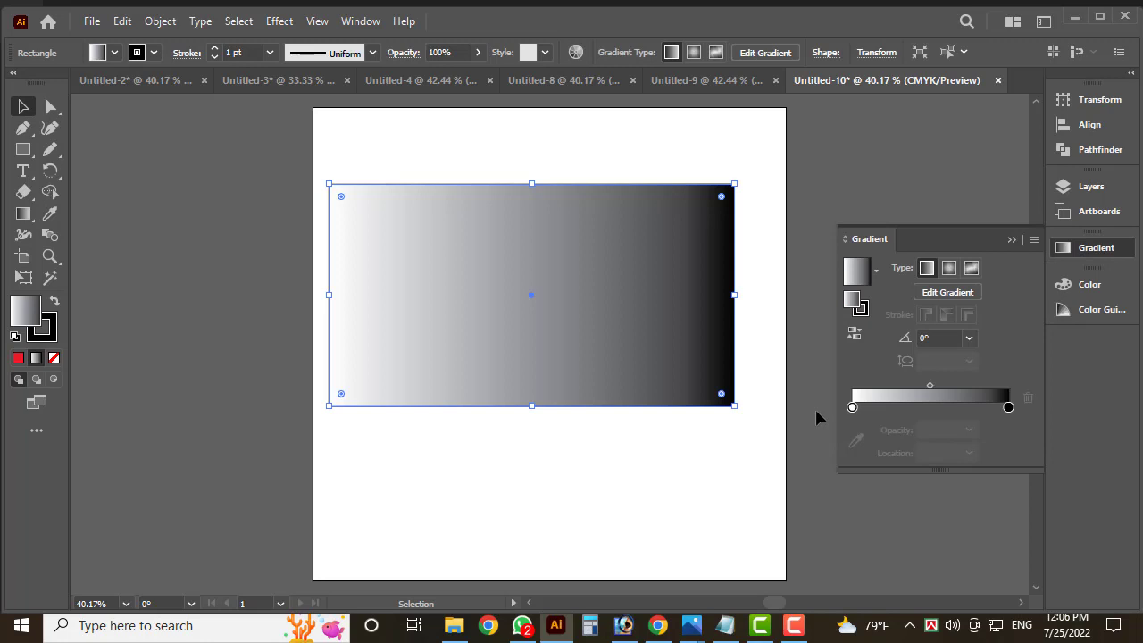
{"action": "left_click_drag", "start_coordinate": [1008, 407], "coordinate": [1004, 407]}
{"action": "double_click", "coordinate": [1003, 407]}
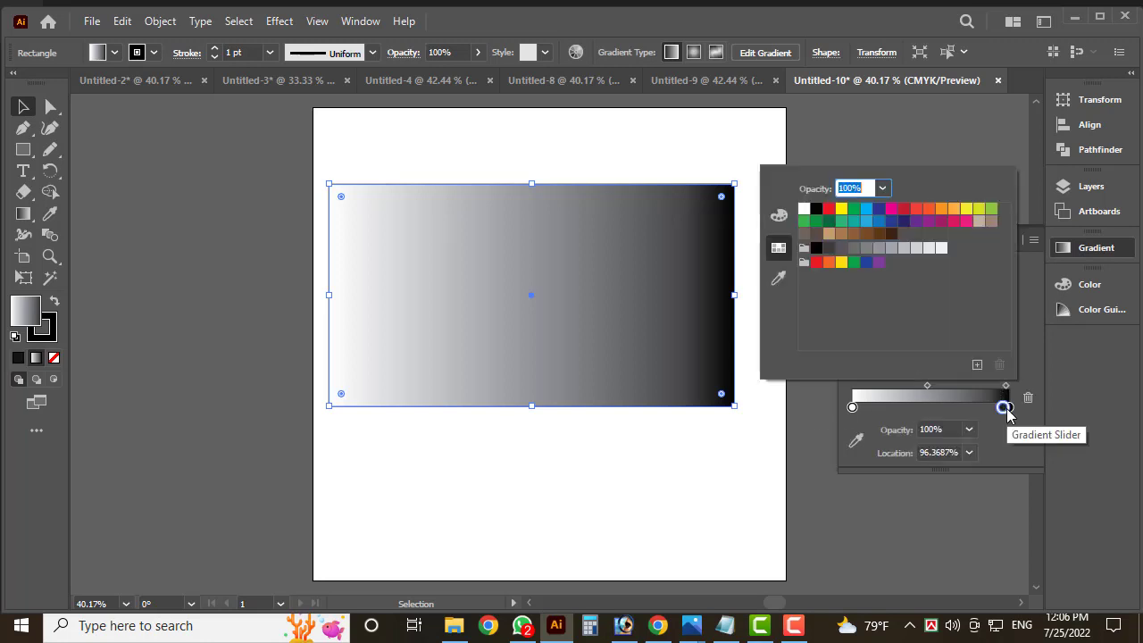
{"action": "left_click", "coordinate": [917, 208]}
{"action": "left_click", "coordinate": [943, 208]}
{"action": "left_click", "coordinate": [968, 220]}
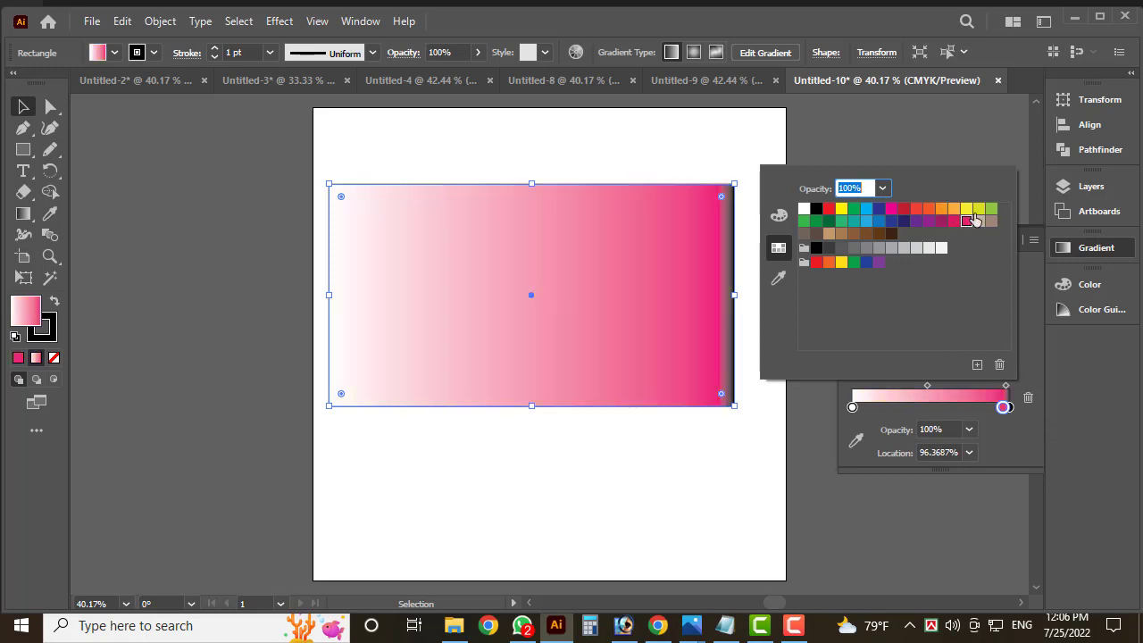
- Undo the gradient stop changes and the gradient fill on the rectangle
{"action": "key", "text": "Escape"}
{"action": "key", "text": "ctrl+z"}
{"action": "key", "text": "ctrl+z"}
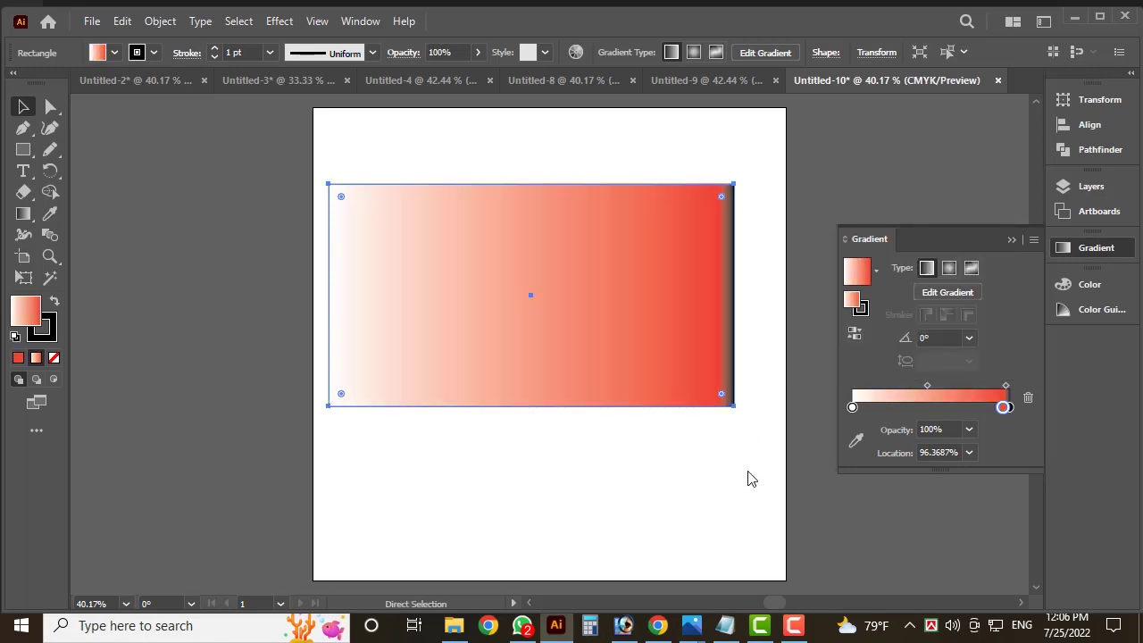
{"action": "key", "text": "ctrl+z"}
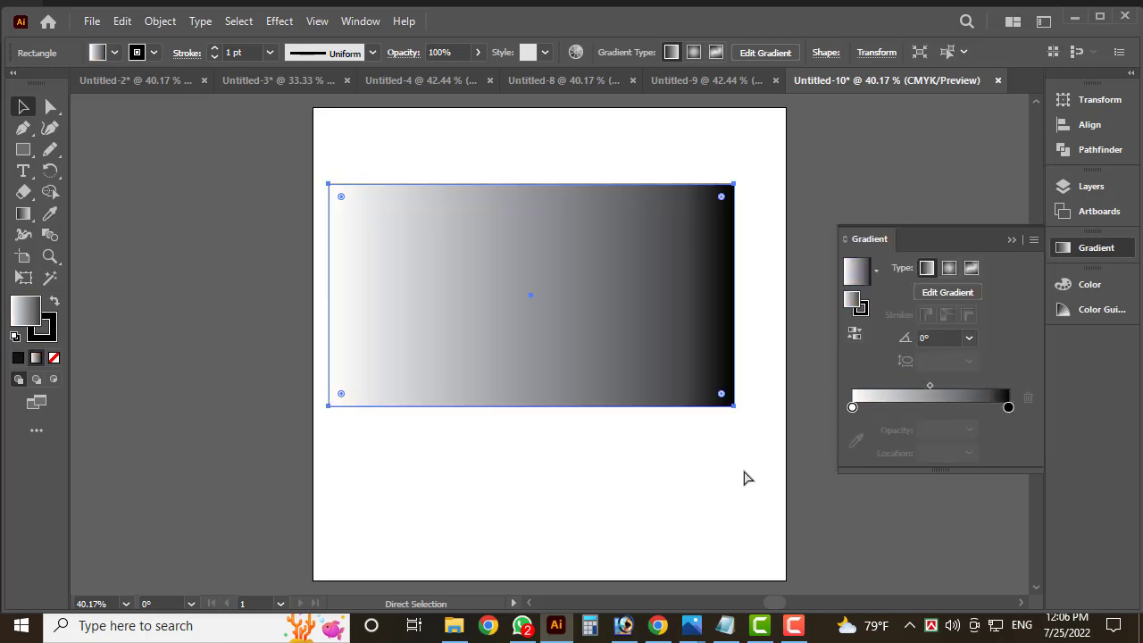
{"action": "key", "text": "ctrl+z"}
- Hide the tool panels and apply the white-to-black linear gradient to the red rectangle
{"action": "left_click", "coordinate": [807, 441]}
{"action": "key", "text": "Tab"}
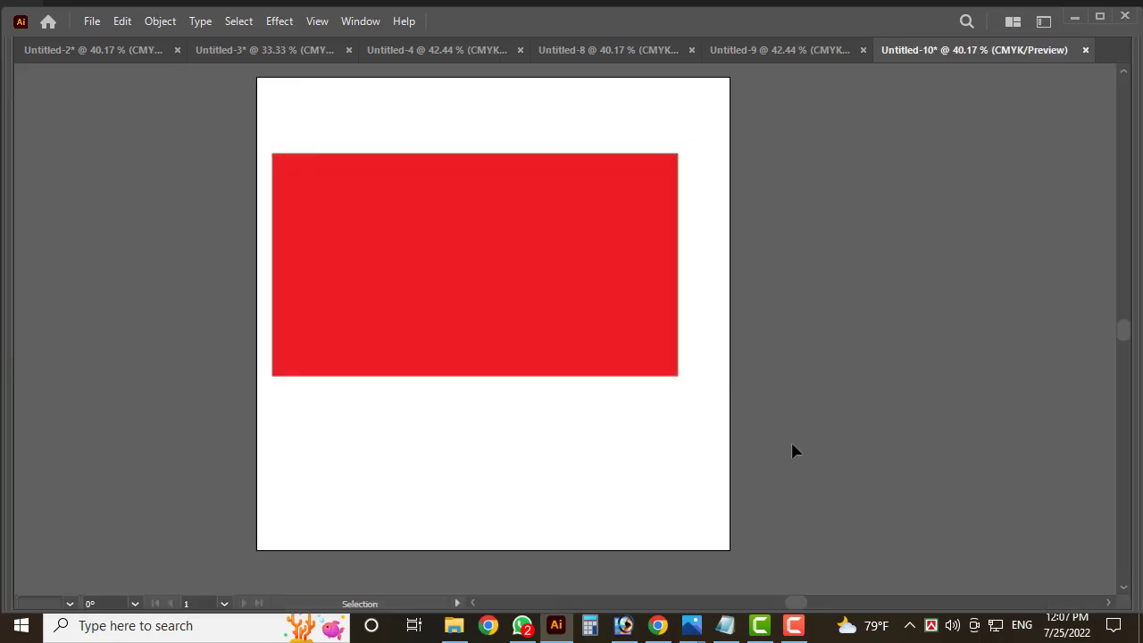
{"action": "key", "text": "period"}
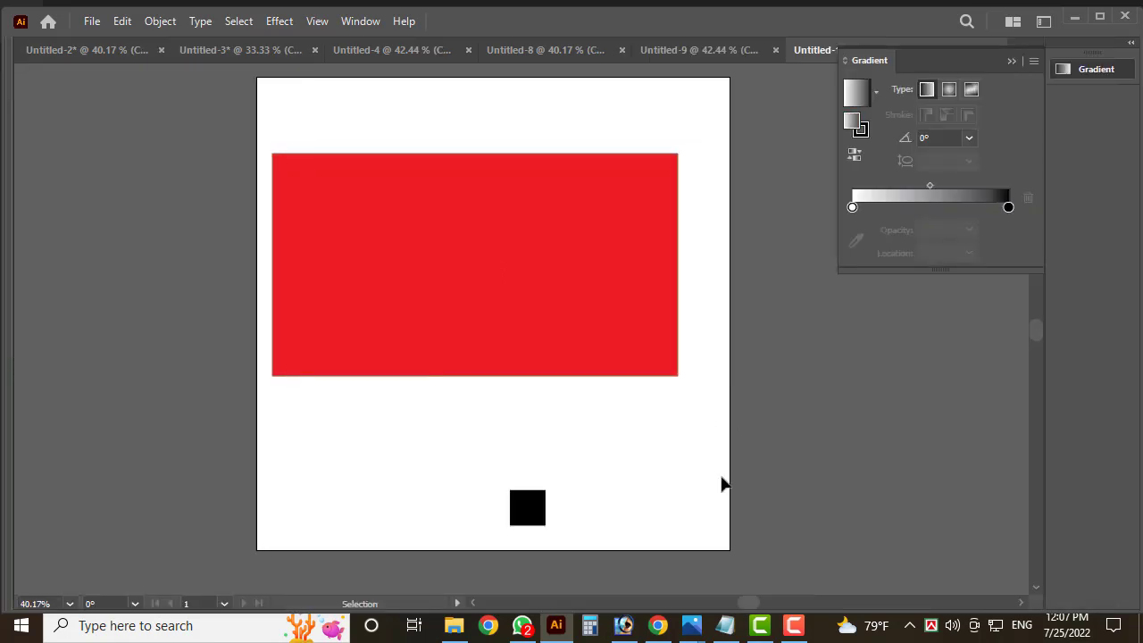
{"action": "left_click", "coordinate": [548, 249]}
{"action": "key", "text": "period"}
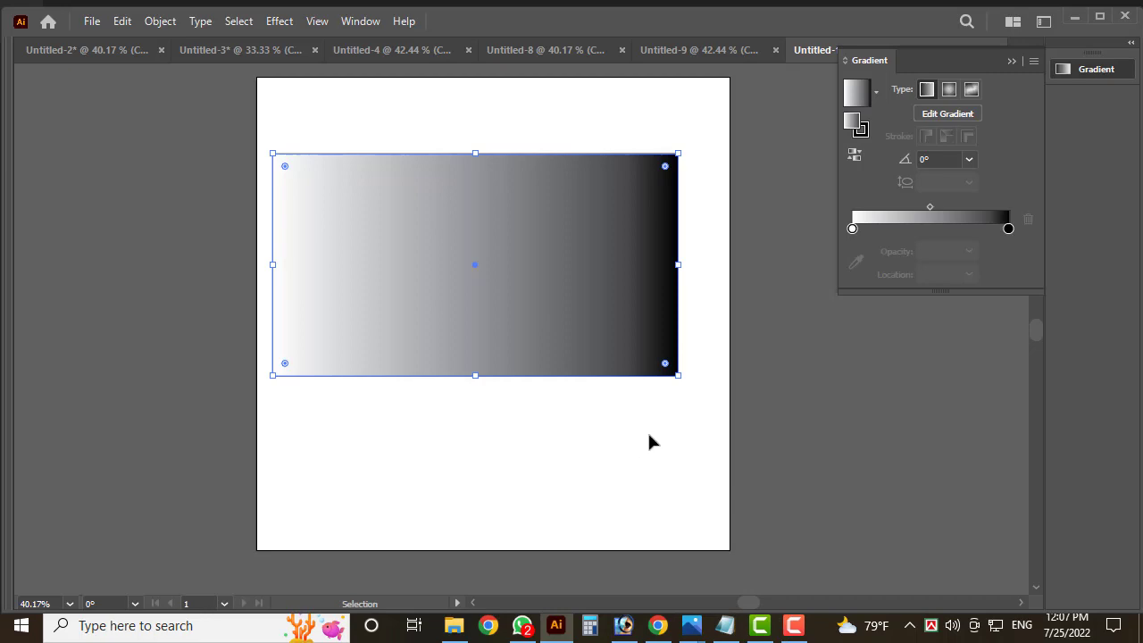
- Check the topic list in Notepad, return to Illustrator and delete the gradient rectangle from the artboard
{"action": "left_click", "coordinate": [725, 627]}
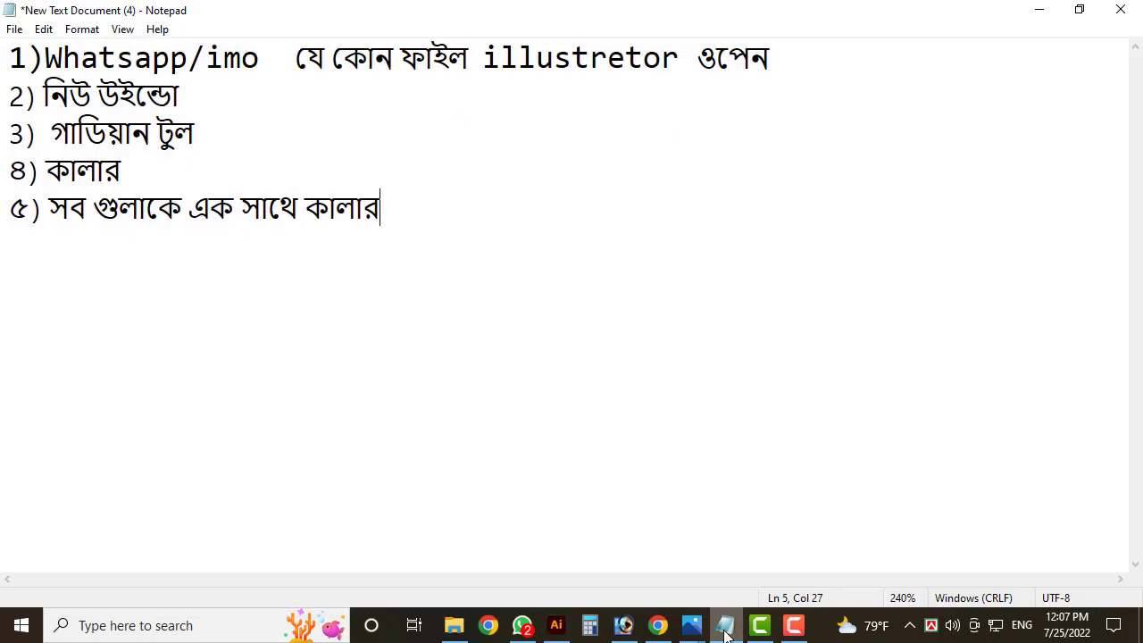
{"action": "left_click", "coordinate": [725, 629]}
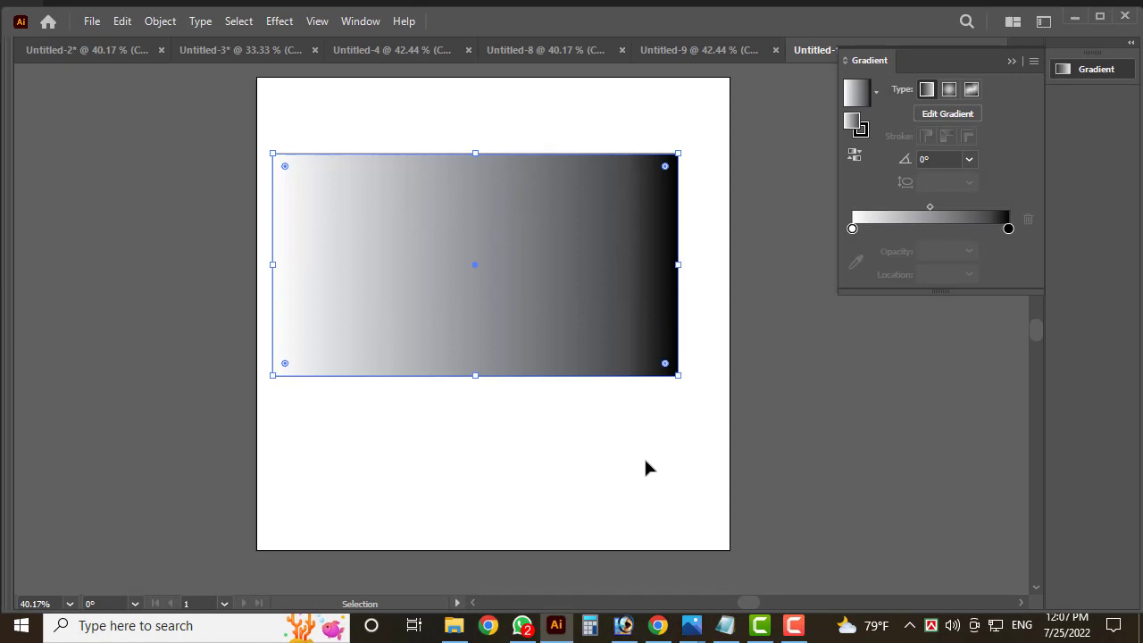
{"action": "left_click_drag", "start_coordinate": [725, 473], "coordinate": [293, 127]}
{"action": "key", "text": "Delete"}
{"action": "key", "text": "Tab"}
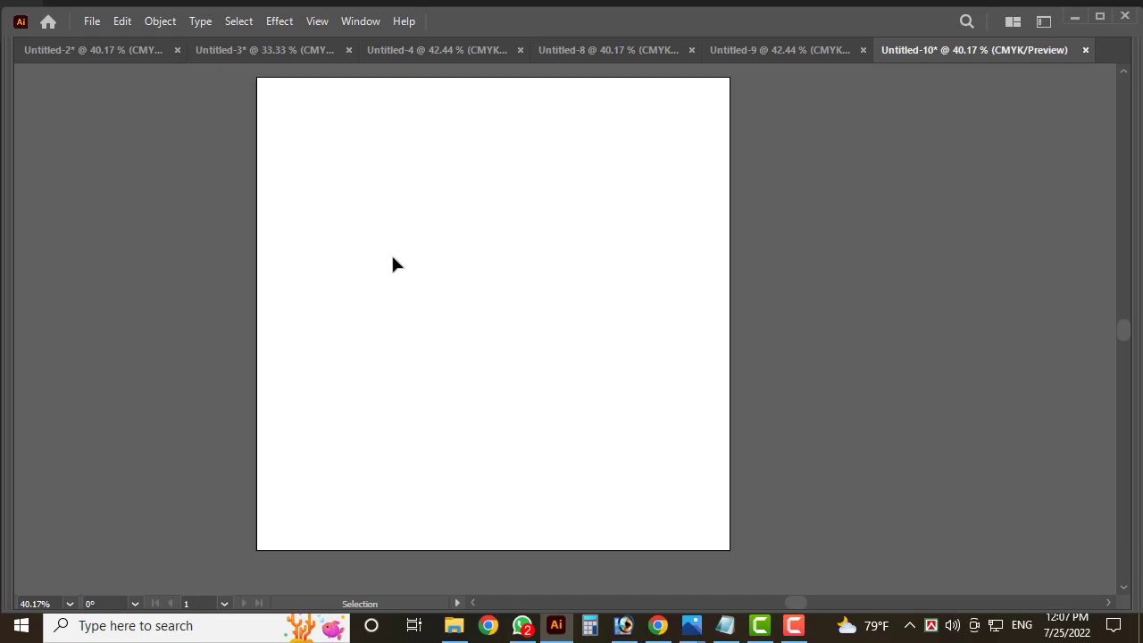
- Draw three gradient-filled rectangles of different sizes side by side and shift them together toward the artboard's upper left
{"action": "left_click_drag", "start_coordinate": [375, 158], "coordinate": [539, 327]}
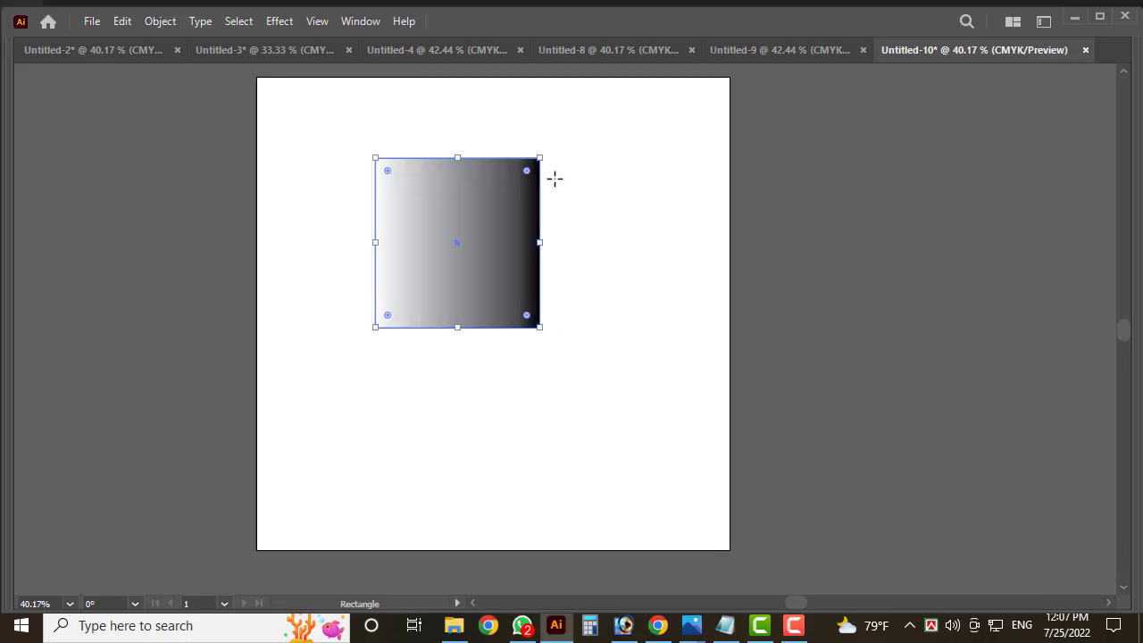
{"action": "left_click_drag", "start_coordinate": [555, 178], "coordinate": [714, 409]}
{"action": "mouse_move", "coordinate": [743, 261]}
{"action": "left_mouse_down"}
{"action": "mouse_move", "coordinate": [747, 290]}
{"action": "mouse_move", "coordinate": [824, 382]}
{"action": "mouse_move", "coordinate": [515, 265]}
{"action": "left_mouse_up"}
{"action": "key", "text": "v"}
{"action": "left_click_drag", "start_coordinate": [579, 285], "coordinate": [457, 243]}
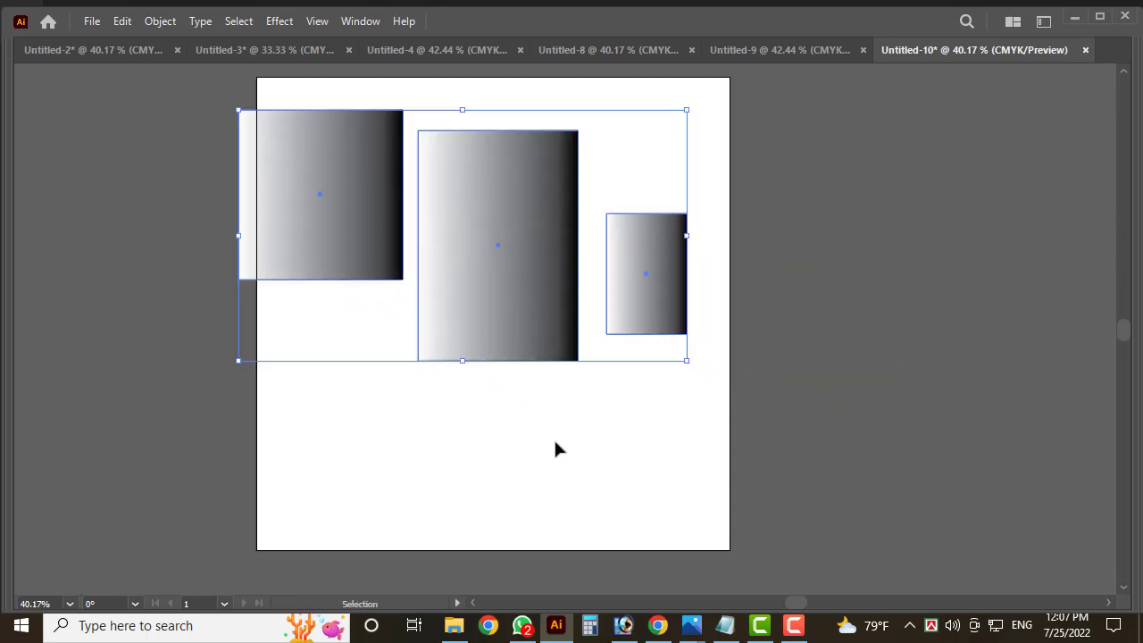
- Fill all three selected rectangles with red at once and deselect them with the panels hidden
{"action": "key", "text": "ctrl+F9"}
{"action": "key", "text": "Tab"}
{"action": "left_click", "coordinate": [99, 54]}
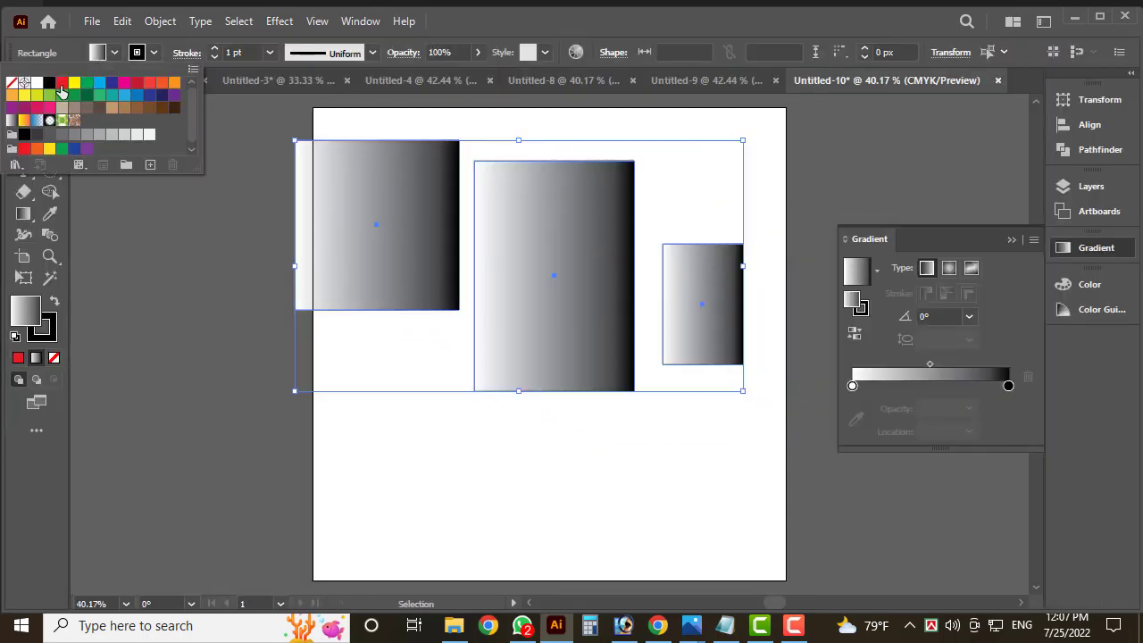
{"action": "left_click", "coordinate": [62, 82]}
{"action": "key", "text": "Tab"}
{"action": "left_click", "coordinate": [219, 293]}
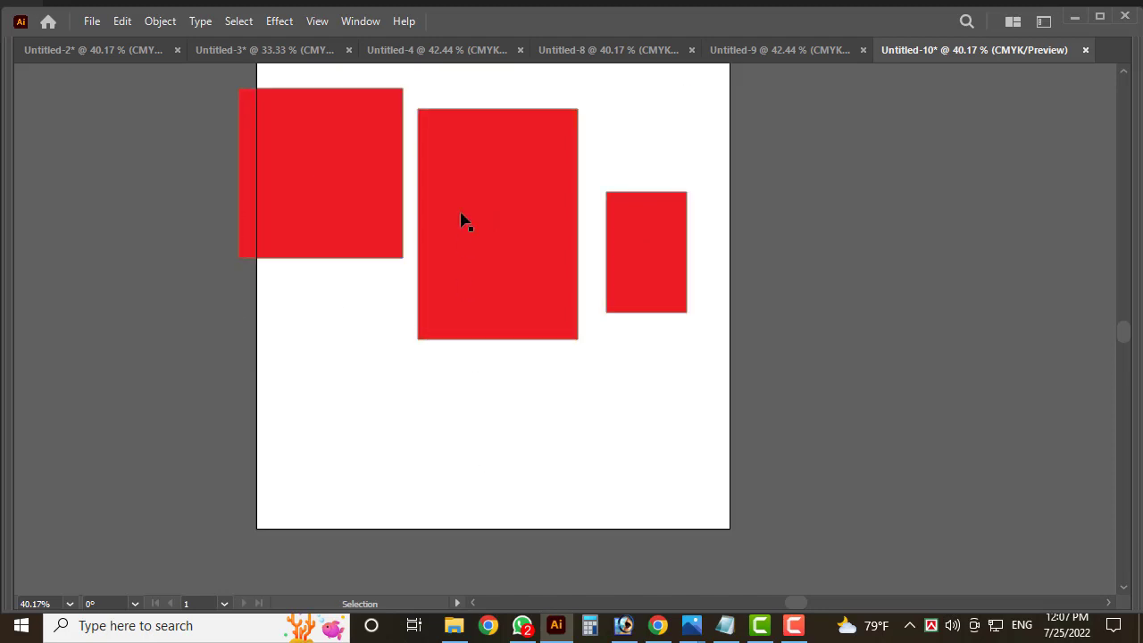
- Move the middle rectangle slightly down and the smallest one up toward the artboard's upper-right corner
{"action": "left_click_drag", "start_coordinate": [464, 220], "coordinate": [554, 265]}
{"action": "left_click_drag", "start_coordinate": [681, 261], "coordinate": [718, 175]}
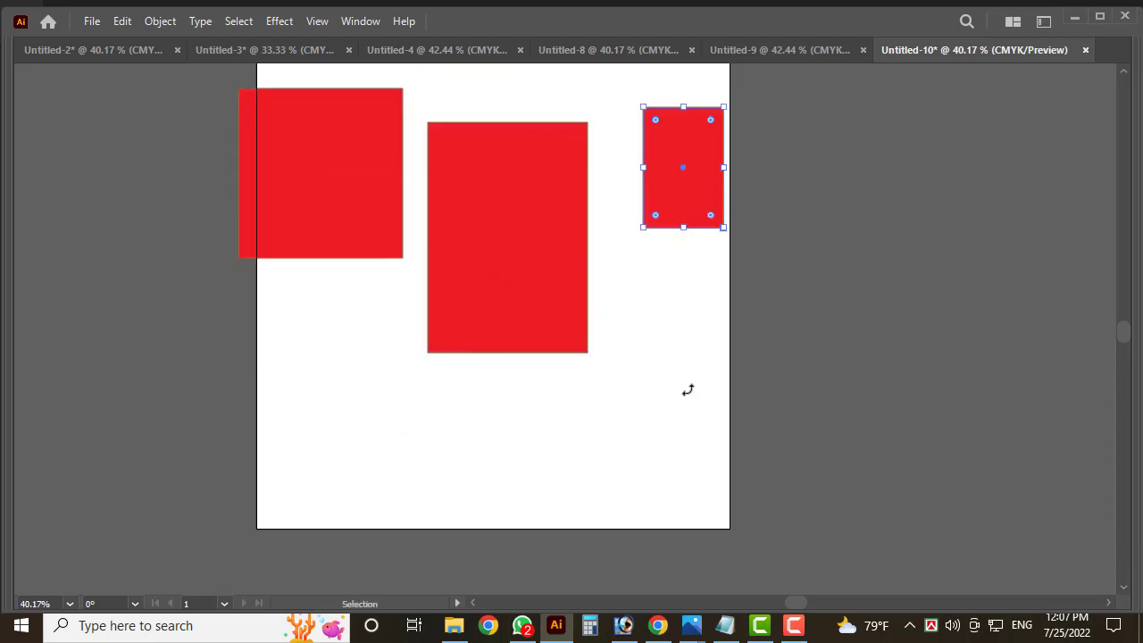
{"action": "left_click", "coordinate": [666, 346]}
- Recolor the middle rectangle yellow by removing its magenta, and give the smallest rectangle a dark green from the color spectrum
{"action": "left_click", "coordinate": [513, 269]}
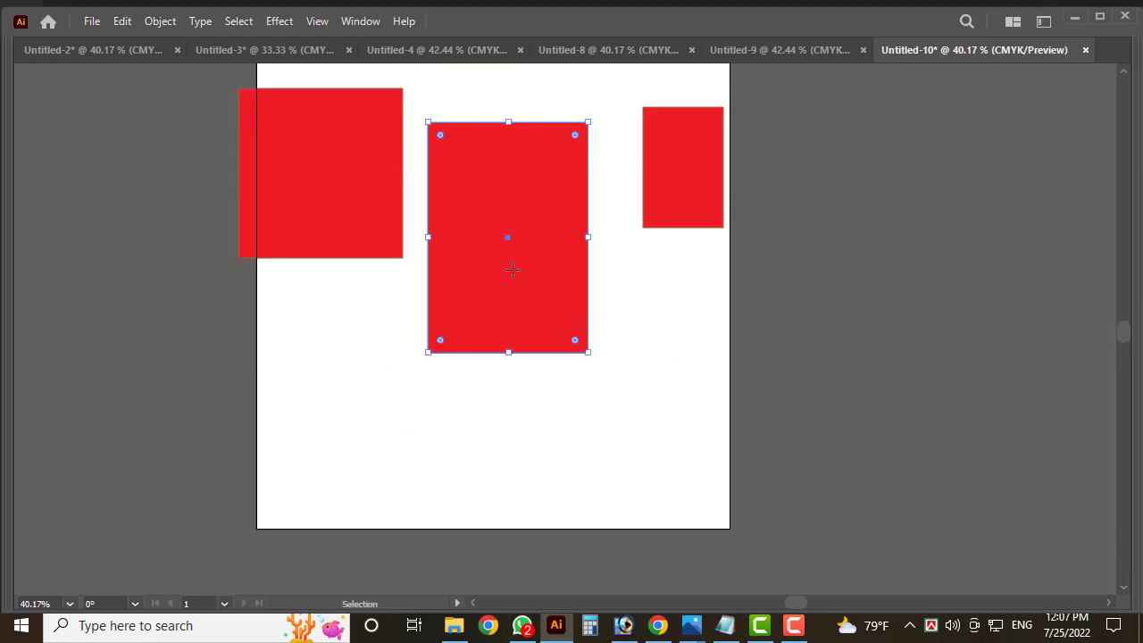
{"action": "key", "text": "Tab"}
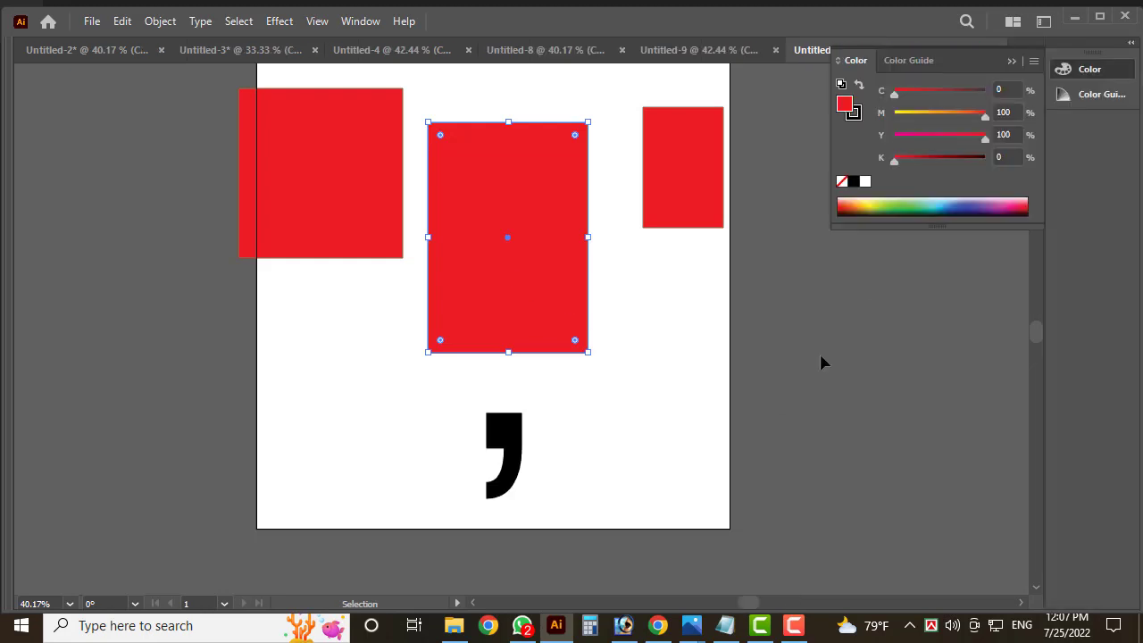
{"action": "left_click_drag", "start_coordinate": [960, 58], "coordinate": [853, 297]}
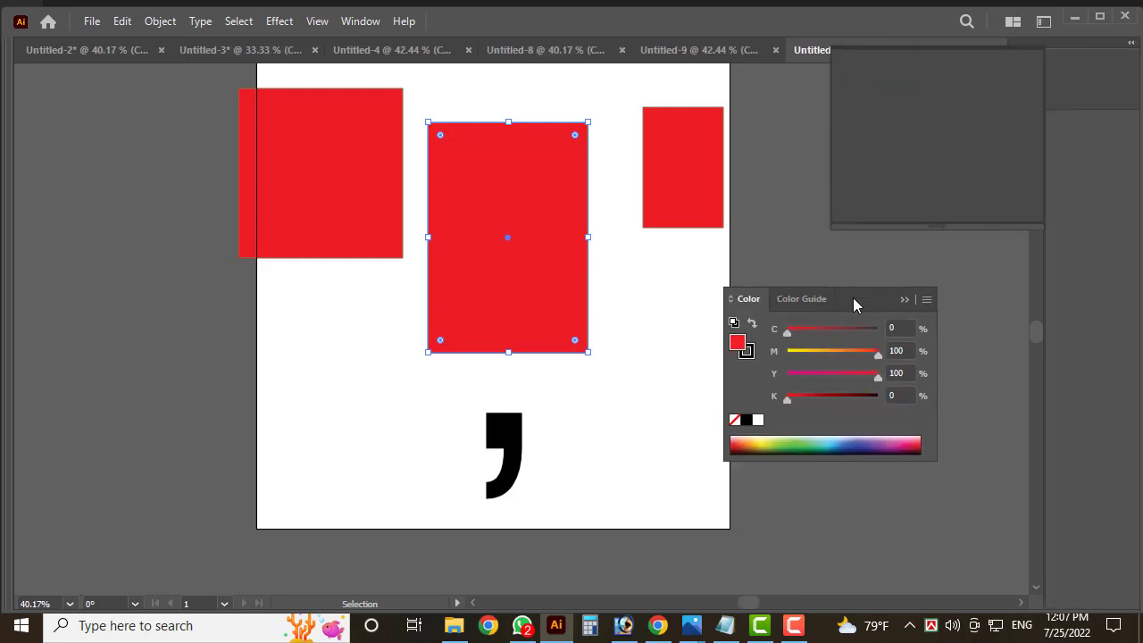
{"action": "left_click_drag", "start_coordinate": [875, 351], "coordinate": [739, 375]}
{"action": "left_click", "coordinate": [684, 214]}
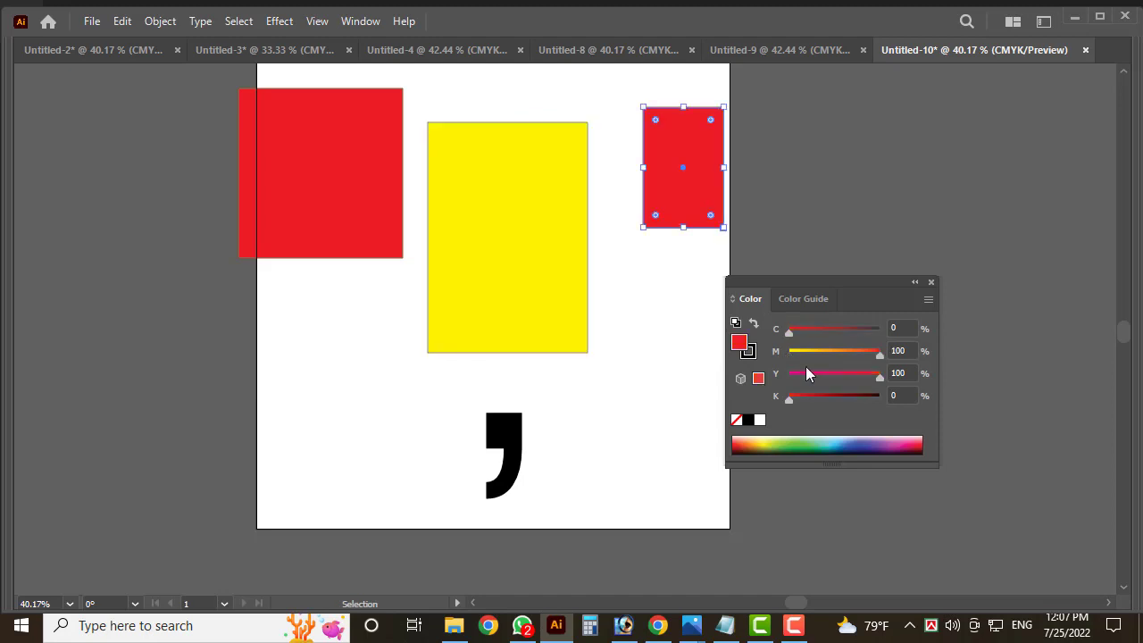
{"action": "left_click", "coordinate": [802, 445]}
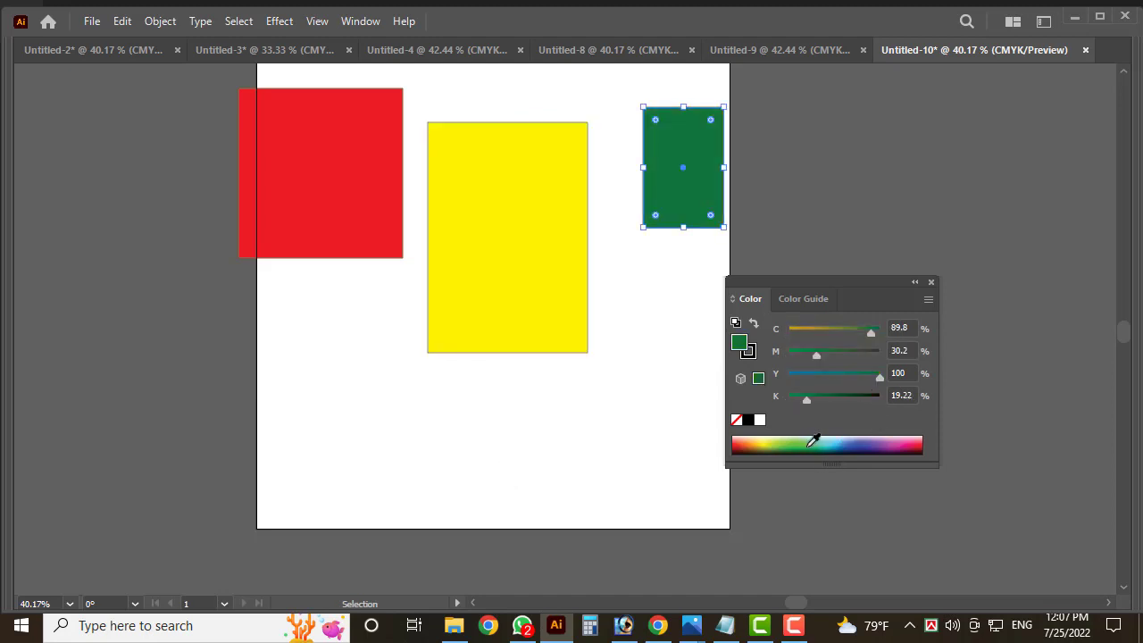
- Place two copies of the yellow rectangle, one over the artboard's lower left edge and one over its lower right corner
{"action": "left_click", "coordinate": [634, 387]}
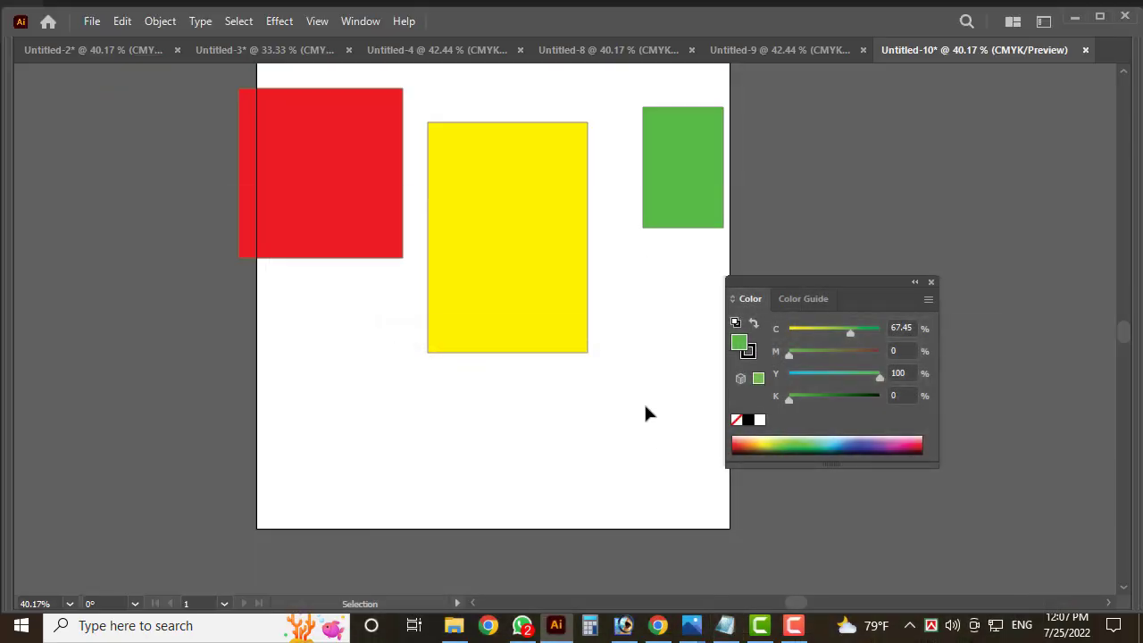
{"action": "key", "text": "Tab"}
{"action": "key", "text": "Tab"}
{"action": "key", "text": "ctrl+minus"}
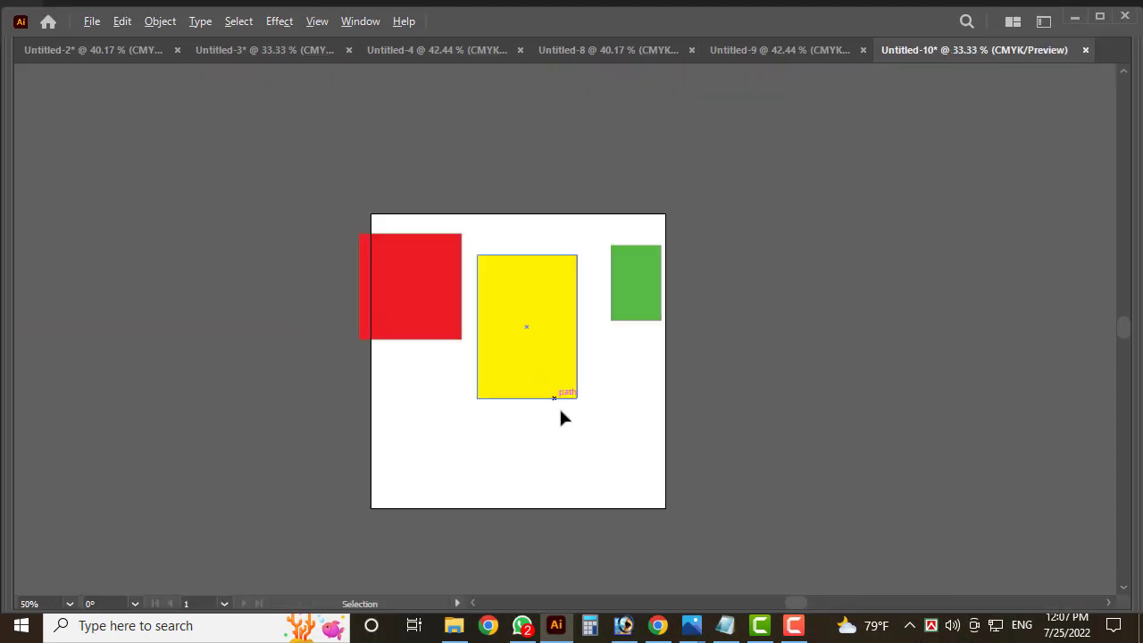
{"action": "key", "text": "ctrl+minus"}
{"action": "left_click_drag", "start_coordinate": [563, 343], "coordinate": [413, 442]}
{"action": "left_click_drag", "start_coordinate": [518, 357], "coordinate": [699, 486]}
- Recolor the original middle rectangle olive brown by raising its cyan and magenta
{"action": "left_click", "coordinate": [547, 393], "text": "alt"}
{"action": "key", "text": "F6"}
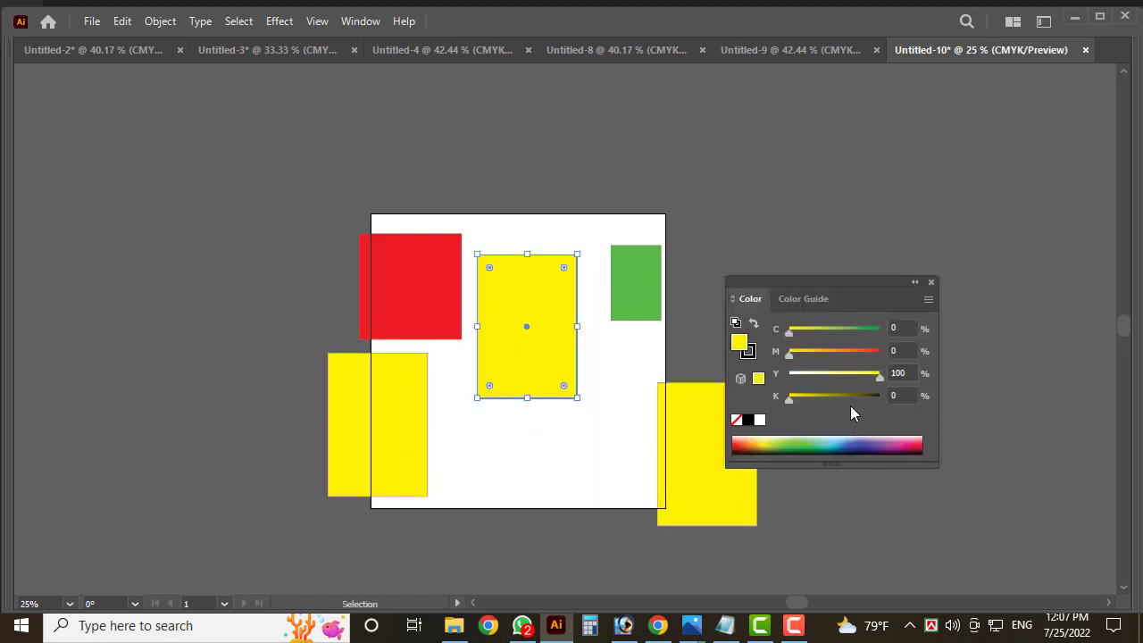
{"action": "left_click", "coordinate": [849, 351]}
{"action": "left_click", "coordinate": [855, 330]}
- Copy the green rectangle to the artboard's bottom edge and set the copy's yellow value to 27% for a turquoise fill
{"action": "left_click", "coordinate": [635, 278]}
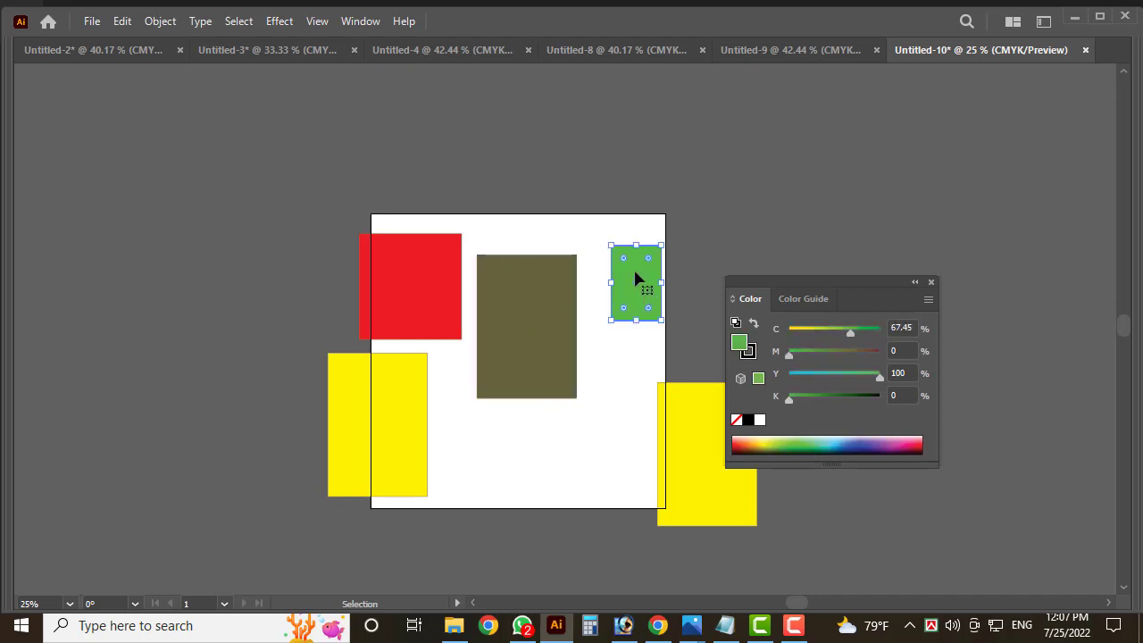
{"action": "left_click_drag", "start_coordinate": [635, 282], "coordinate": [551, 508]}
{"action": "left_click_drag", "start_coordinate": [838, 382], "coordinate": [814, 382]}
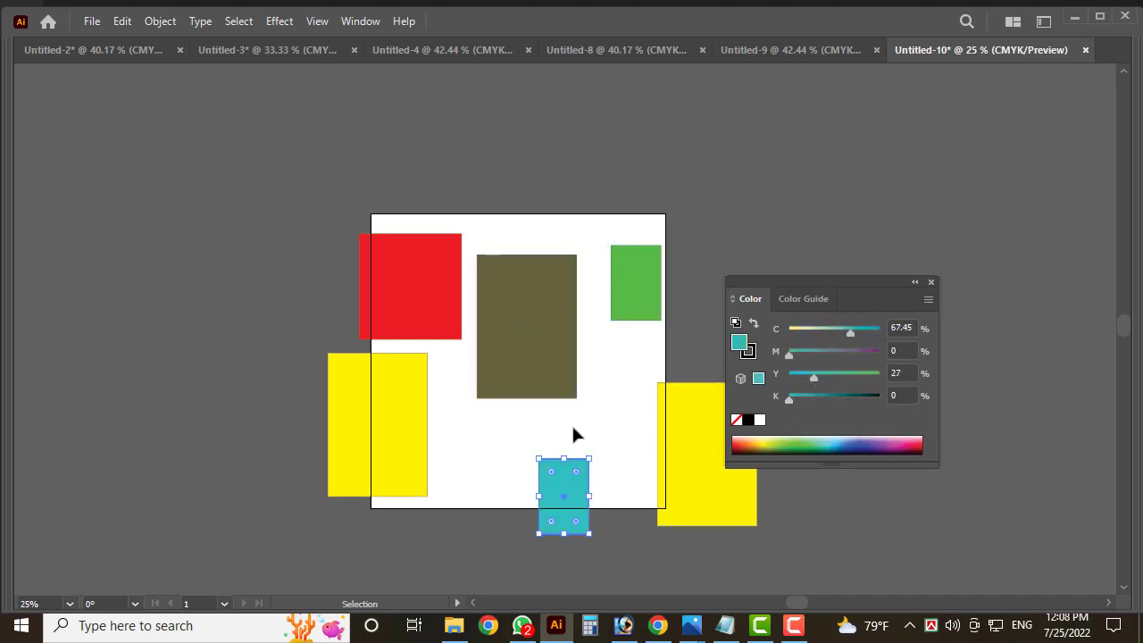
- Spread the rectangles around the artboard, with red over the upper left corner and turquoise below the olive one
{"action": "left_click_drag", "start_coordinate": [413, 286], "coordinate": [322, 179]}
{"action": "left_click_drag", "start_coordinate": [401, 429], "coordinate": [419, 406]}
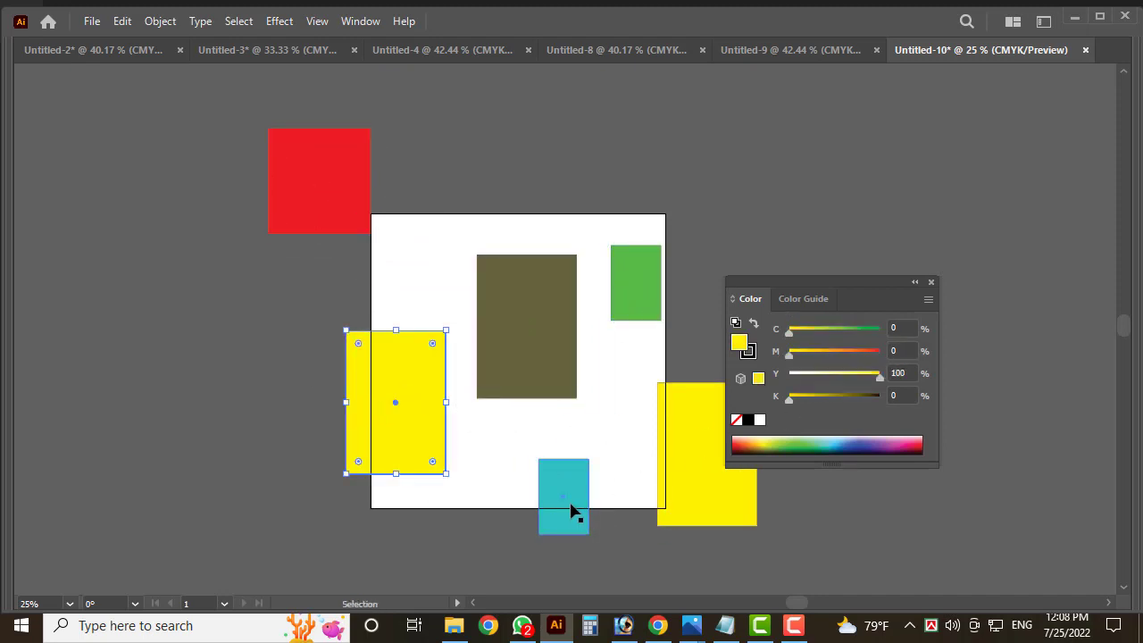
{"action": "left_click_drag", "start_coordinate": [571, 510], "coordinate": [509, 489]}
{"action": "left_click_drag", "start_coordinate": [707, 455], "coordinate": [654, 465]}
{"action": "left_click_drag", "start_coordinate": [629, 300], "coordinate": [622, 331]}
{"action": "left_click_drag", "start_coordinate": [327, 201], "coordinate": [383, 228]}
- Try to fill all six rectangles with solid red at once
{"action": "key", "text": "Tab"}
{"action": "key", "text": "Tab"}
{"action": "left_click_drag", "start_coordinate": [849, 562], "coordinate": [222, 174]}
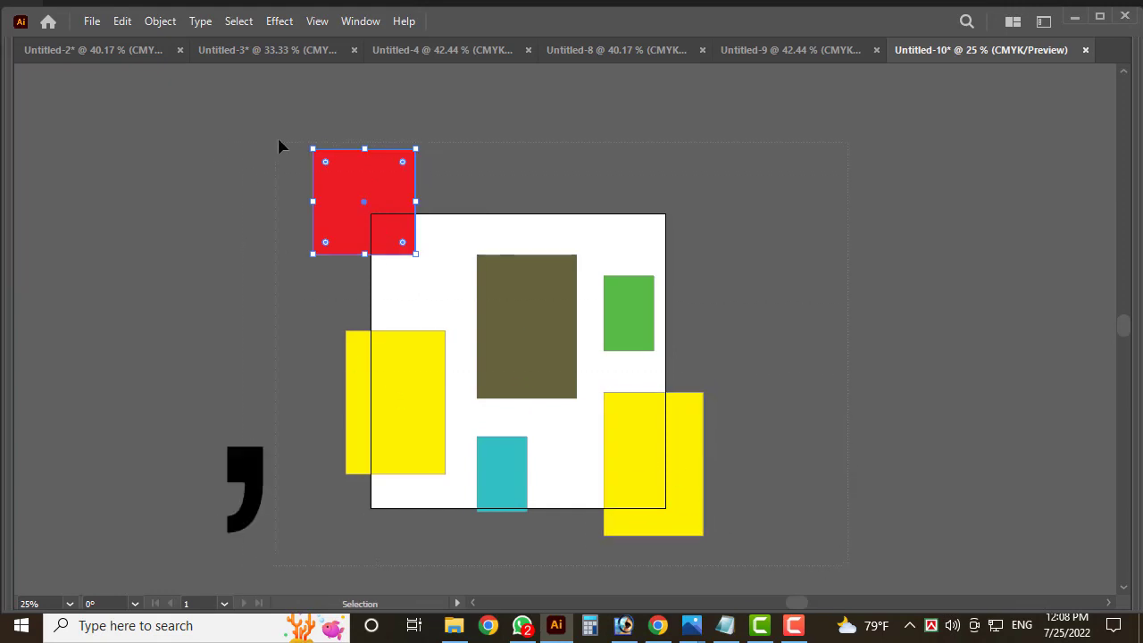
{"action": "left_click_drag", "start_coordinate": [279, 145], "coordinate": [287, 134]}
{"action": "key", "text": "comma"}
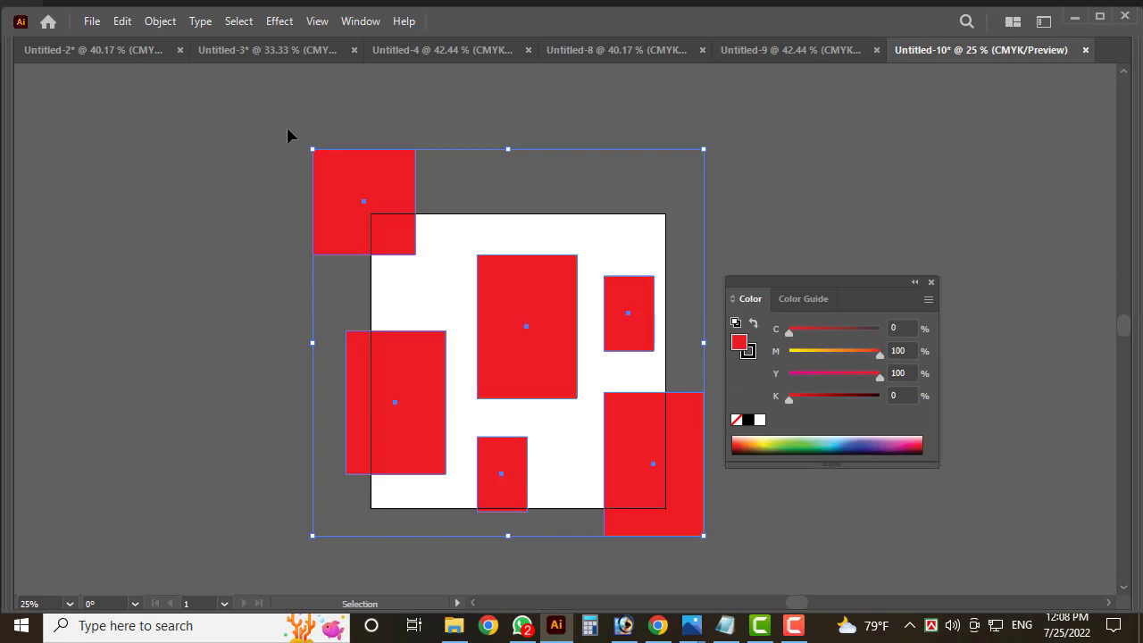
{"action": "key", "text": "ctrl+z"}
{"action": "left_click", "coordinate": [247, 227]}
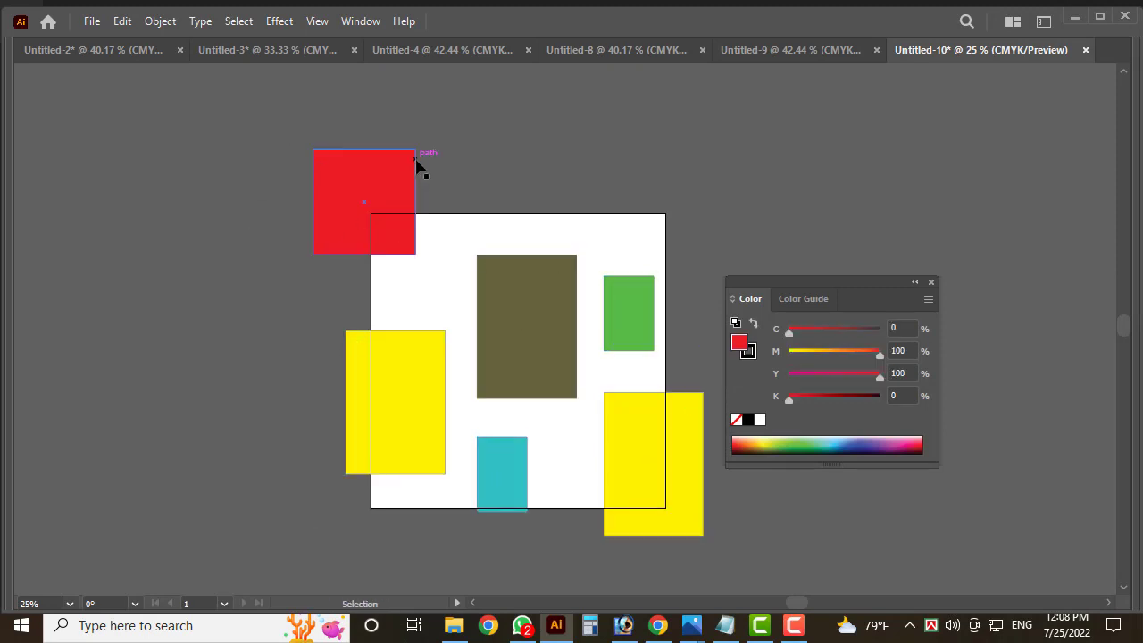
- Swap the red rectangle at the artboard's upper left corner with the yellow one on its left edge
{"action": "left_click_drag", "start_coordinate": [417, 167], "coordinate": [264, 367]}
{"action": "left_click_drag", "start_coordinate": [388, 441], "coordinate": [367, 215]}
{"action": "left_click_drag", "start_coordinate": [246, 421], "coordinate": [422, 388]}
{"action": "left_click_drag", "start_coordinate": [327, 169], "coordinate": [351, 141]}
- Fill all six rectangles with yellow at once by sampling the lower right rectangle with the Eyedropper
{"action": "left_click_drag", "start_coordinate": [235, 222], "coordinate": [678, 516]}
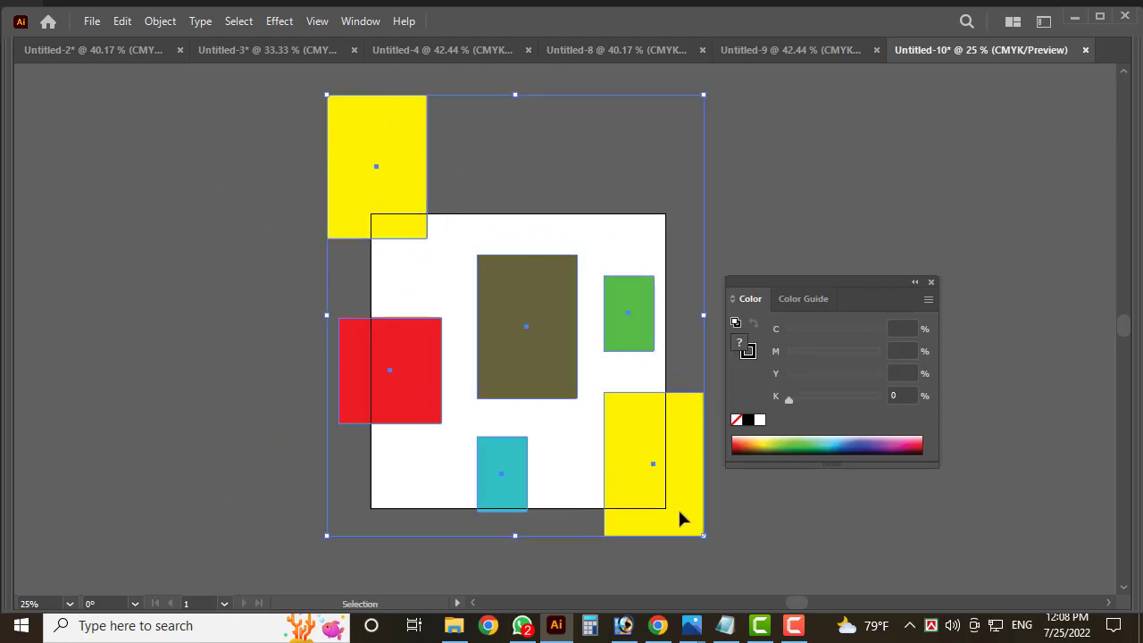
{"action": "key", "text": "i"}
{"action": "left_click", "coordinate": [680, 518]}
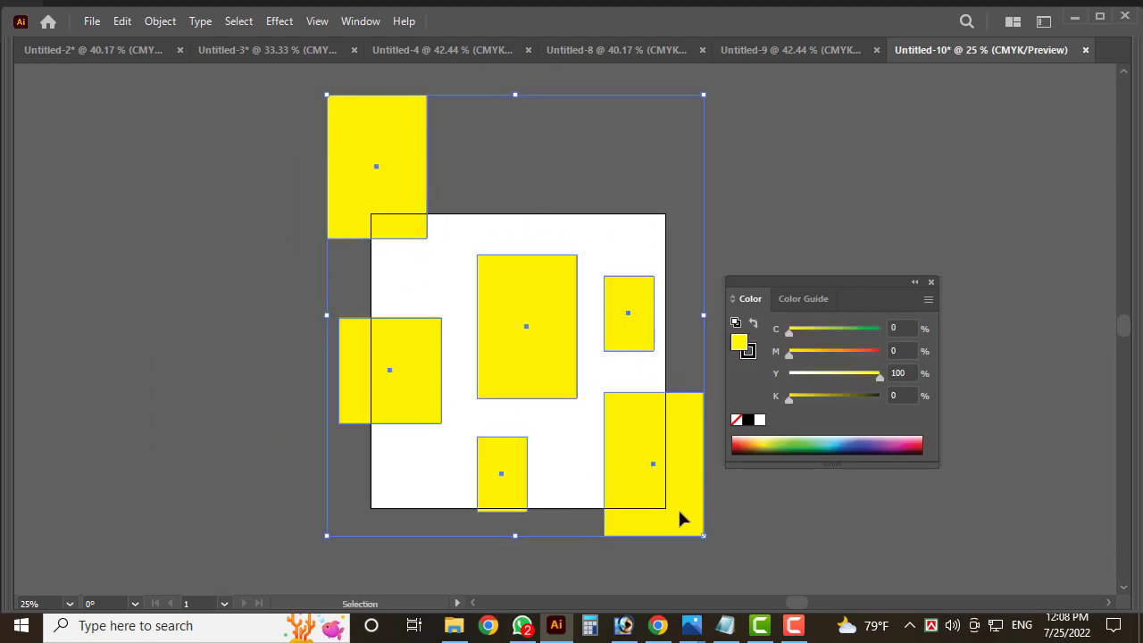